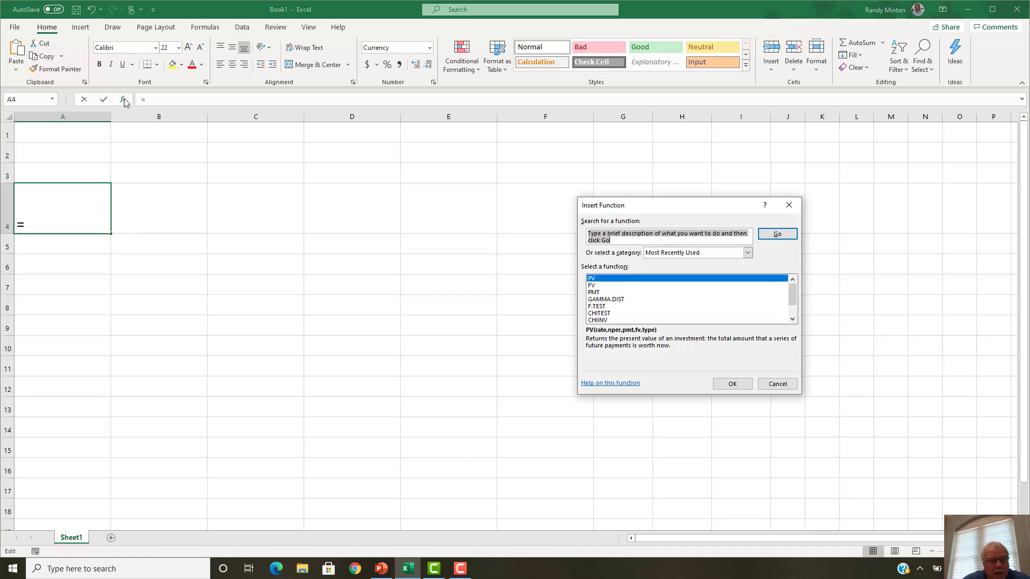
Step: Insert an FV function in cell A4 with rate .08, 3 periods and a present value of 7000
click(593, 286)
double_click(593, 286)
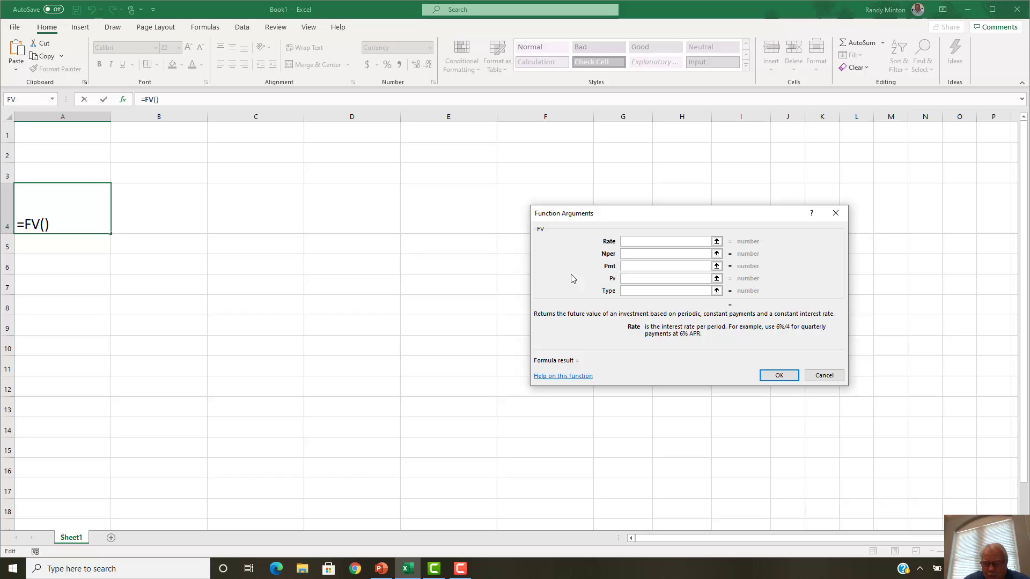
text(.08)
click(626, 254)
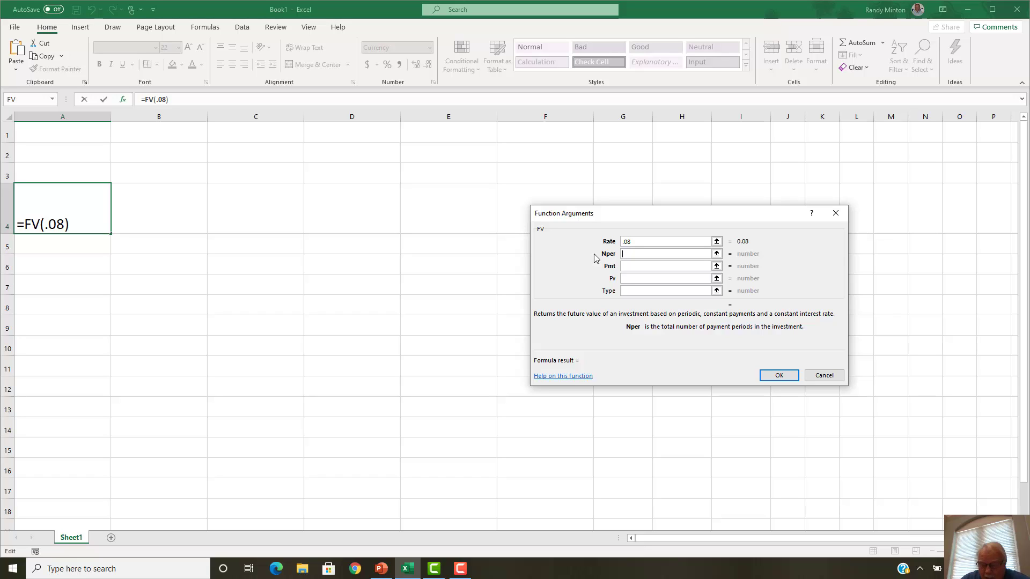
text(3)
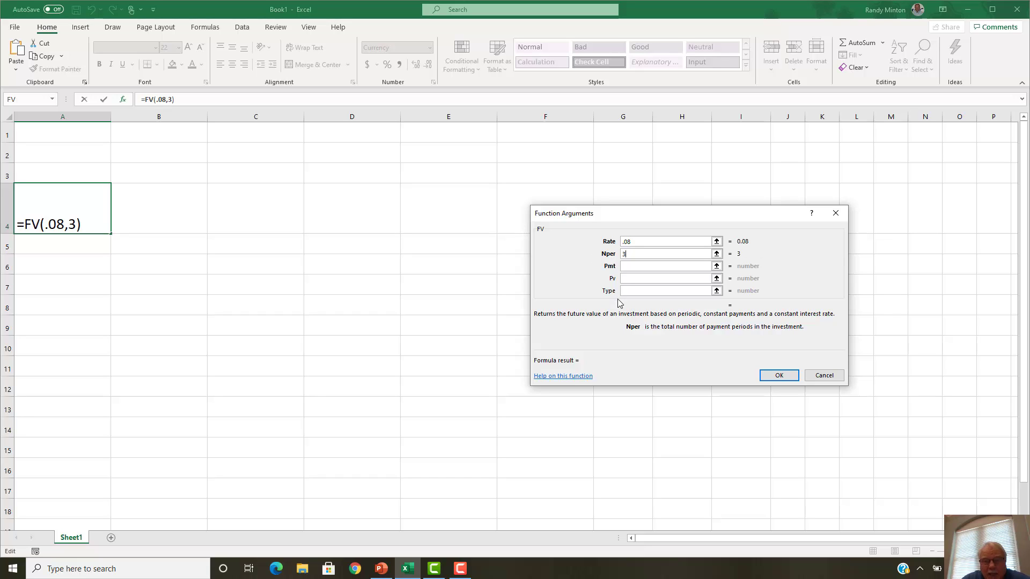
key(Tab)
key(Tab)
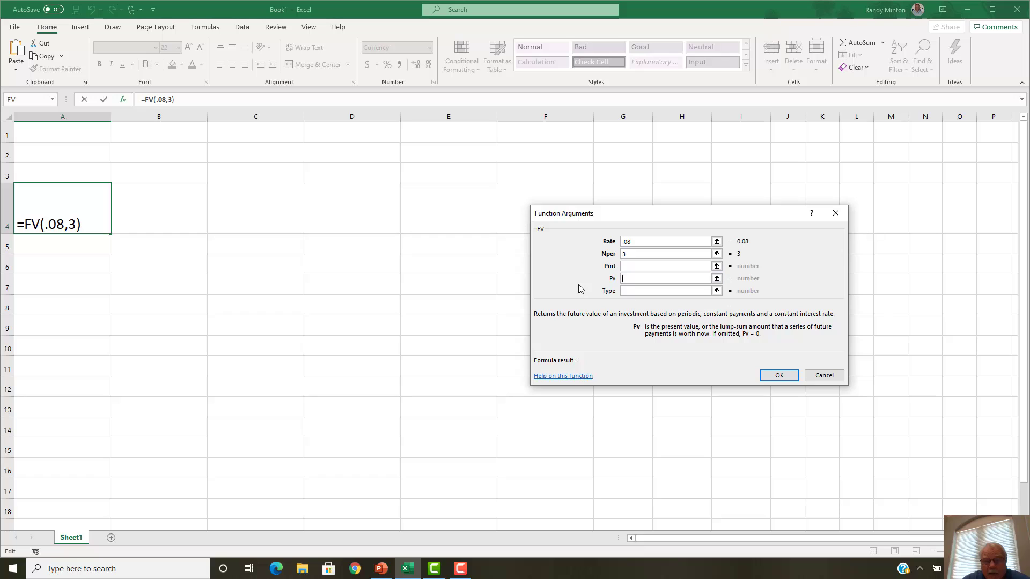
text(7000)
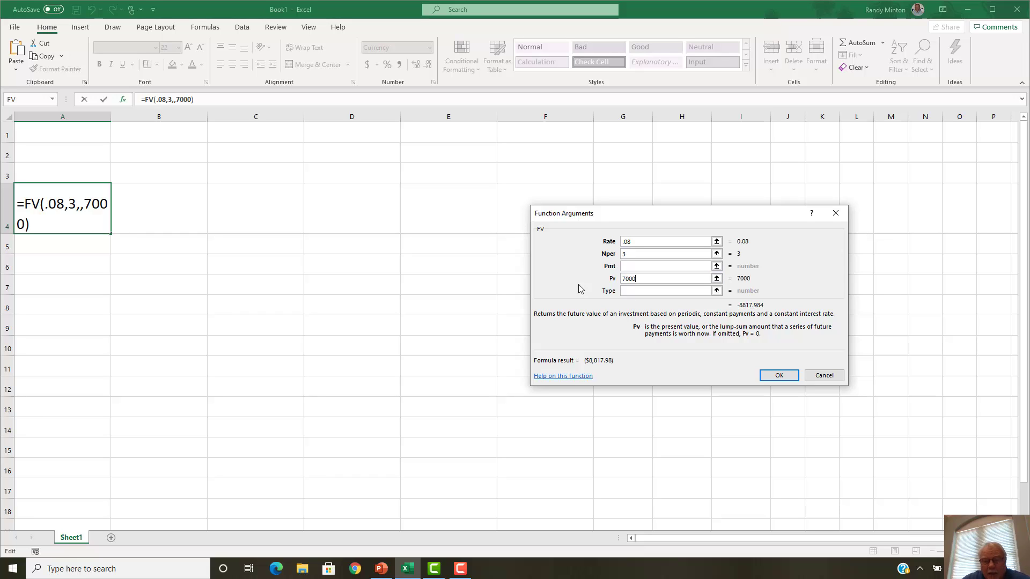
click(773, 376)
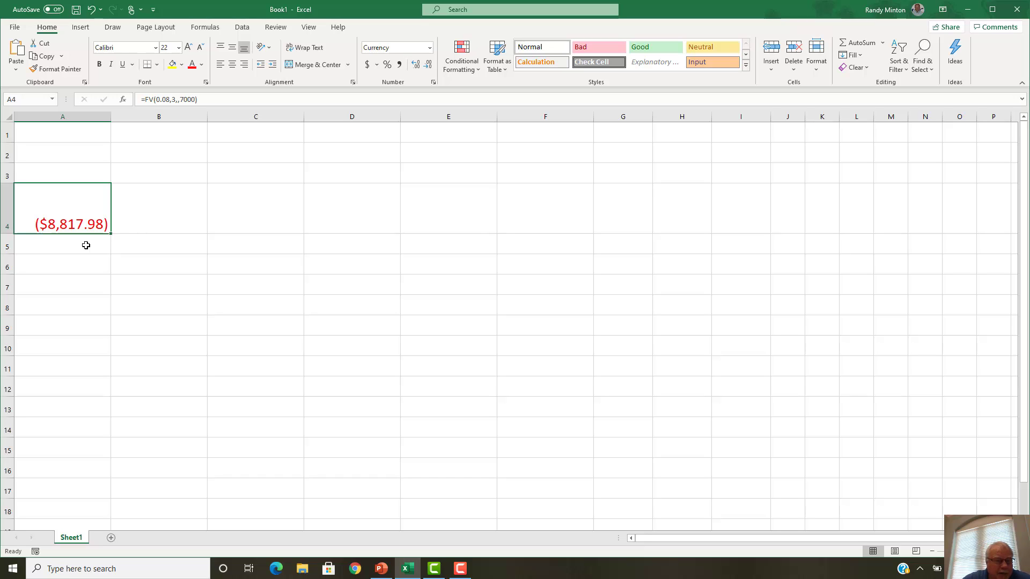
Step: Insert an FV function in cell B4 with rate .08, 2 periods and a present value of 4000
click(144, 226)
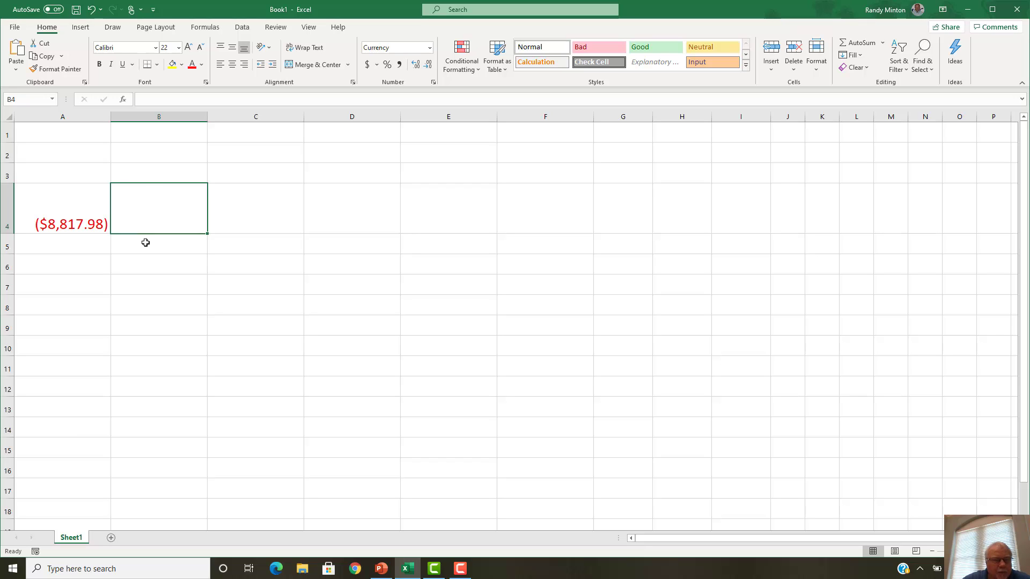
click(123, 100)
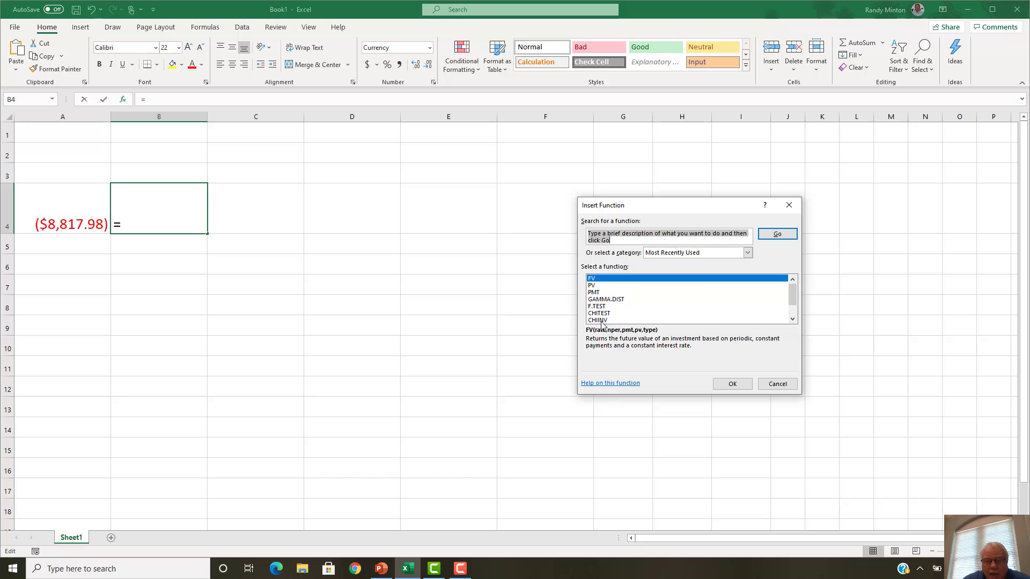
click(725, 385)
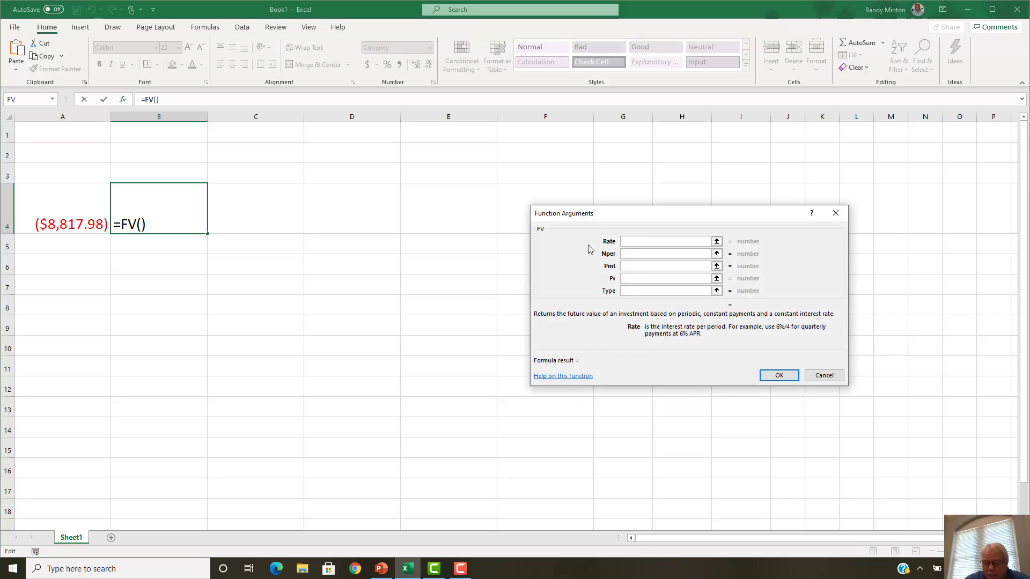
text(.08)
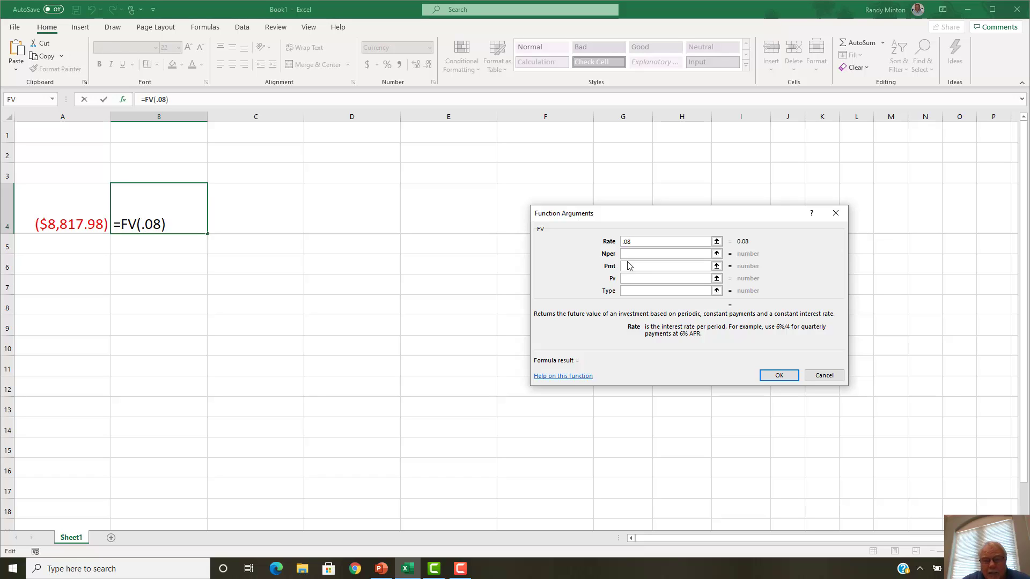
key(Tab)
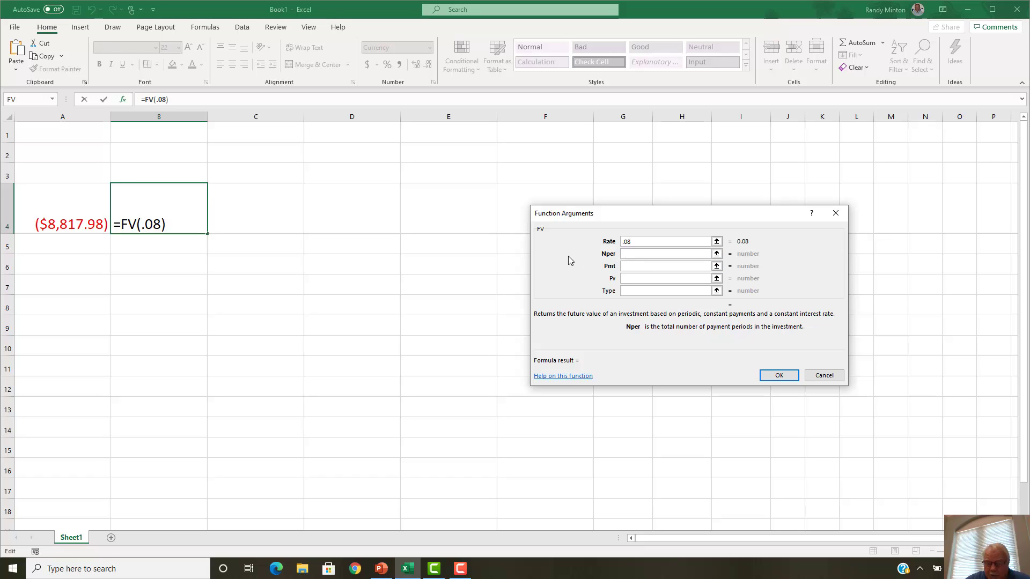
text(2)
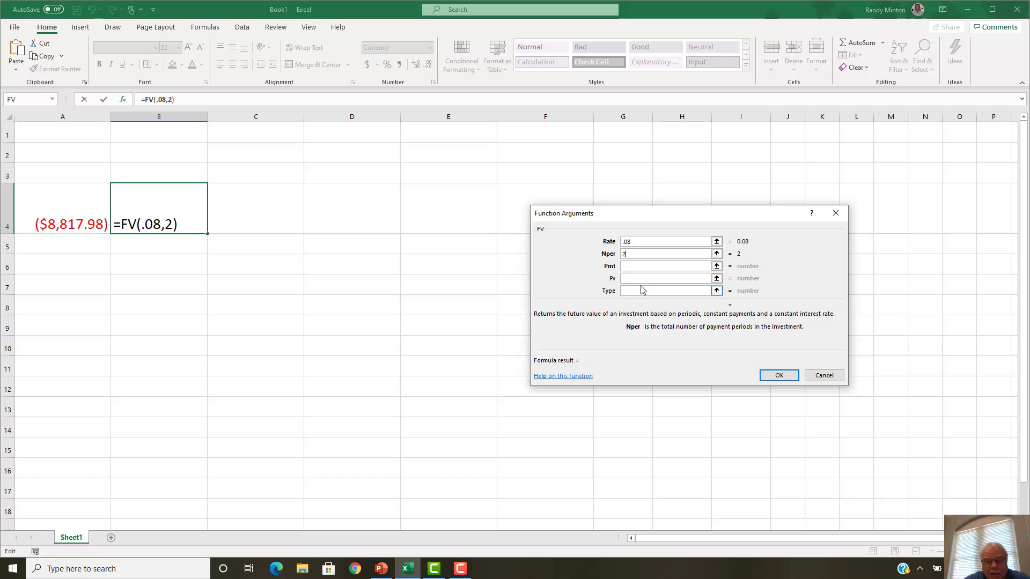
key(Tab)
key(Tab)
text(4000)
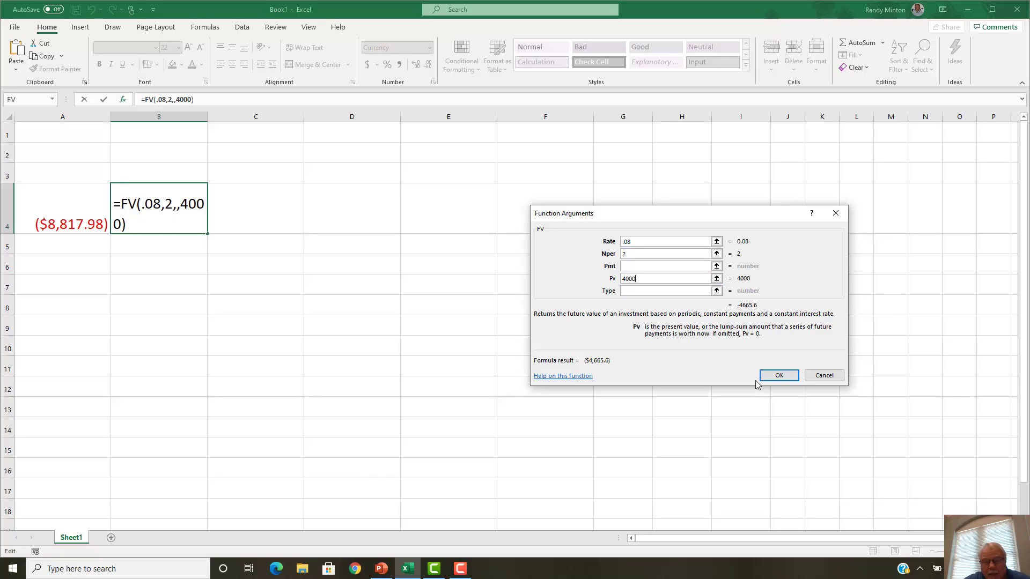
click(782, 374)
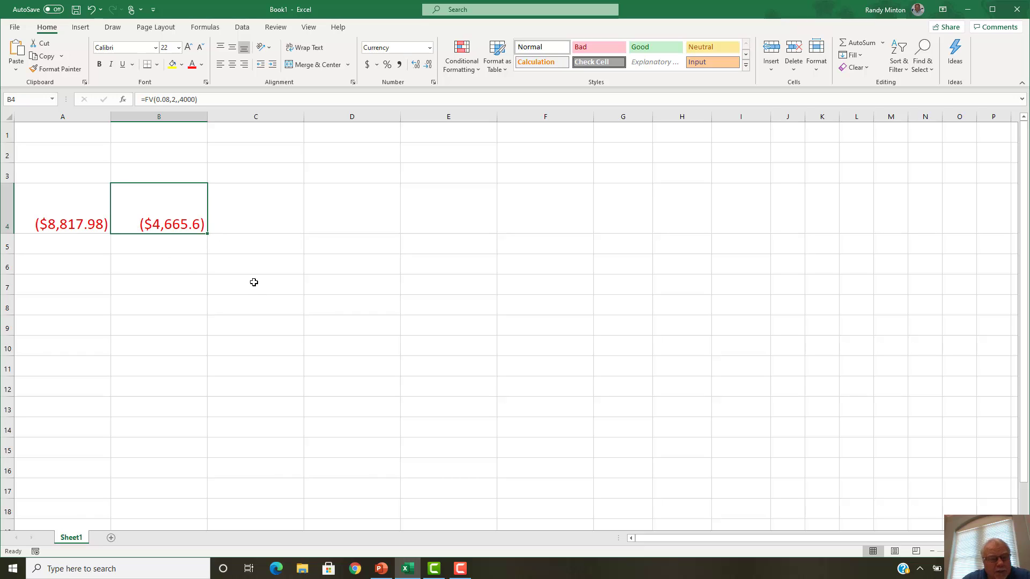
Step: Insert an FV function in cell C4 with rate .08, 1 period and a present value of 4000
click(256, 223)
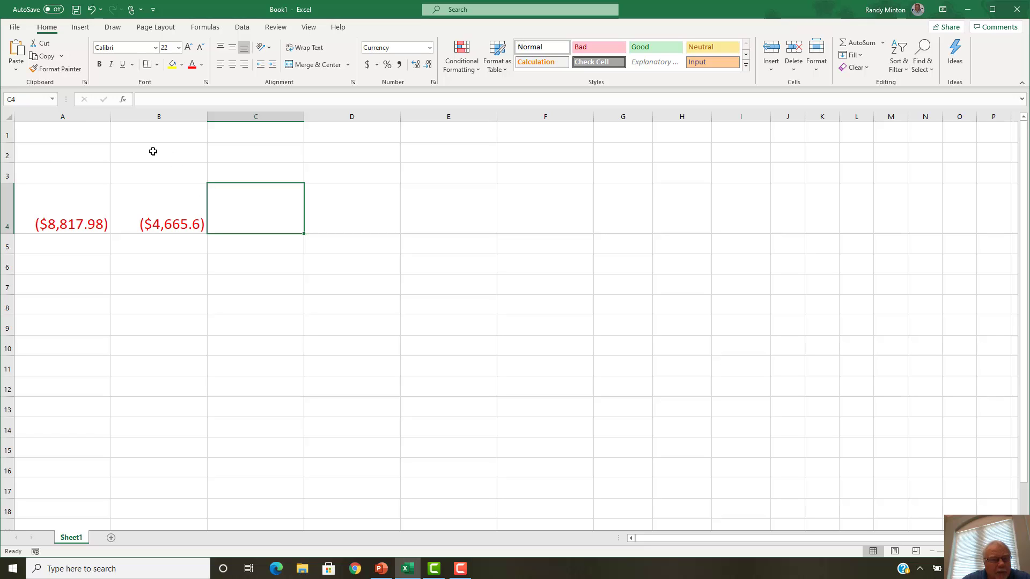
click(124, 101)
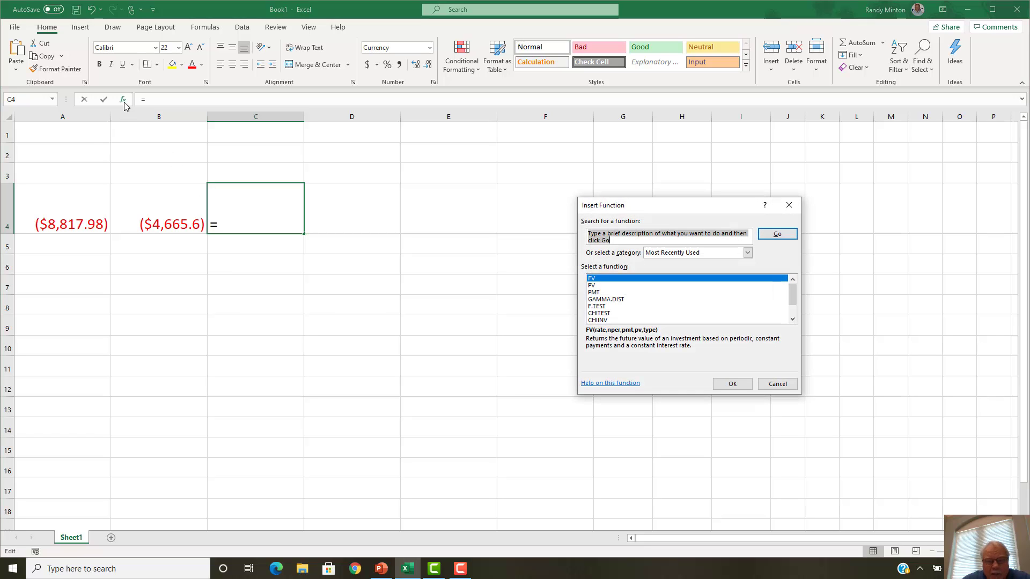
click(731, 384)
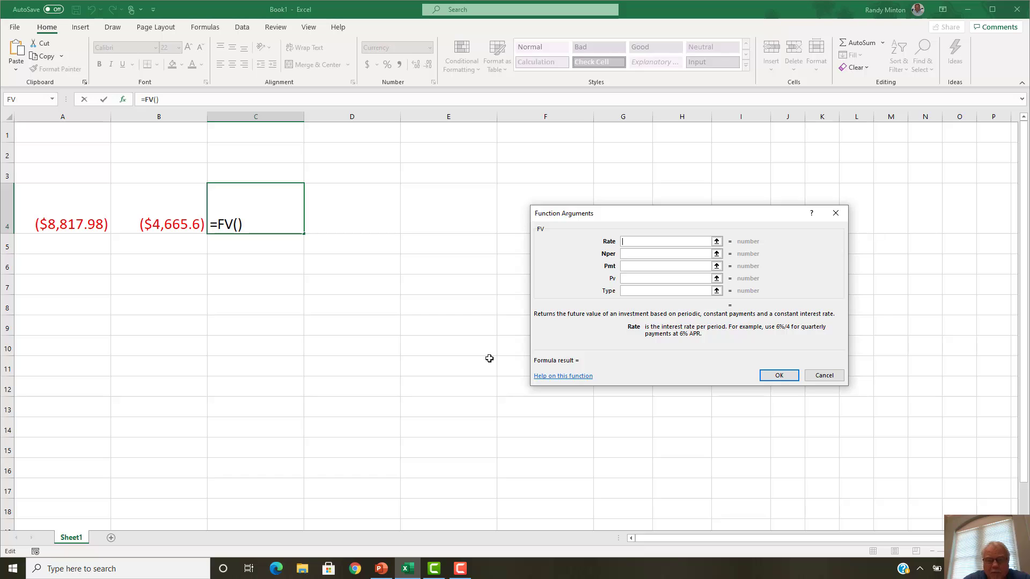
text(.08)
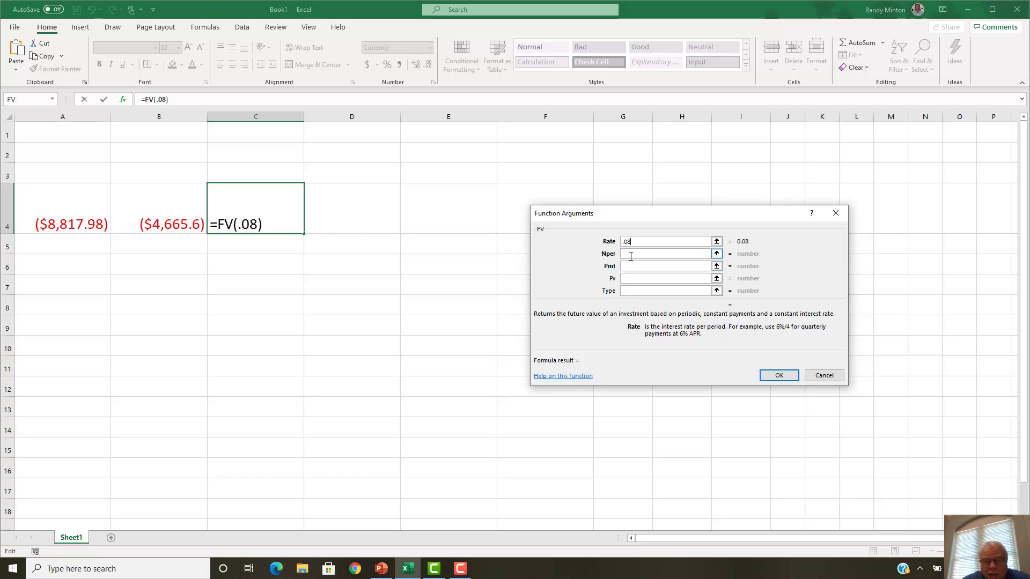
key(Tab)
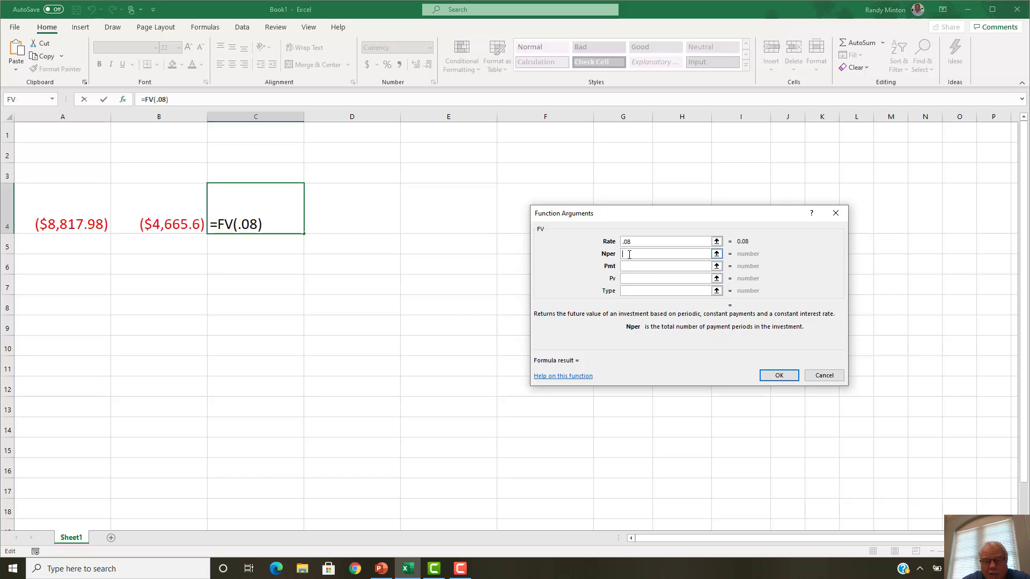
text(1)
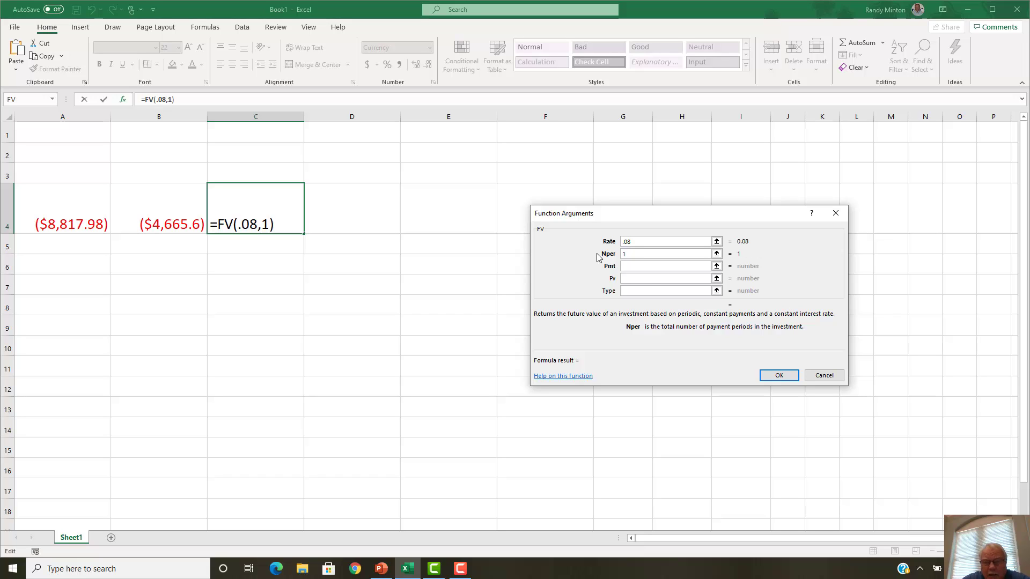
click(636, 278)
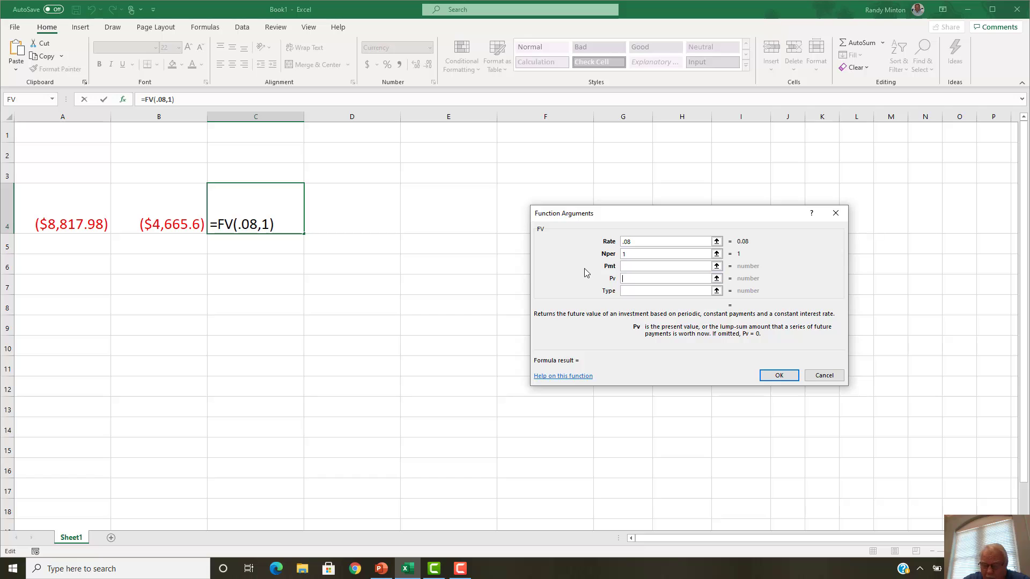
text(4000)
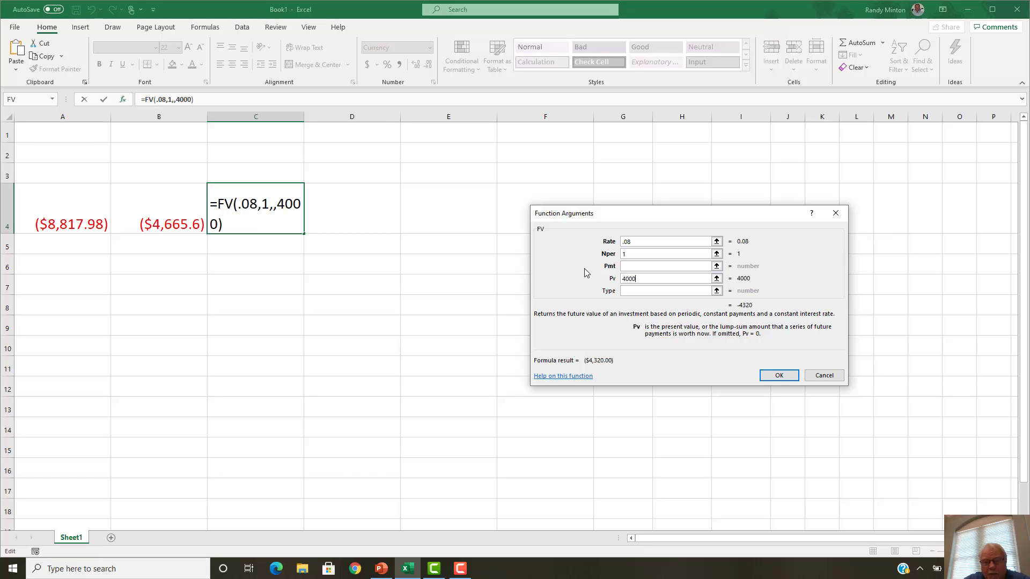
click(777, 376)
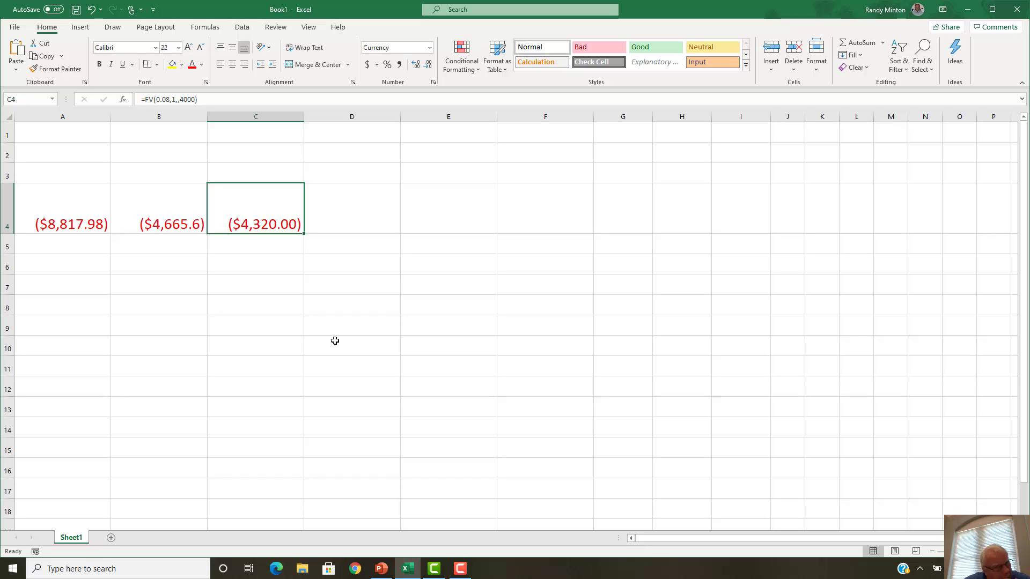
Step: Enter the final undiscounted deposit of -4000 in cell D4
click(339, 223)
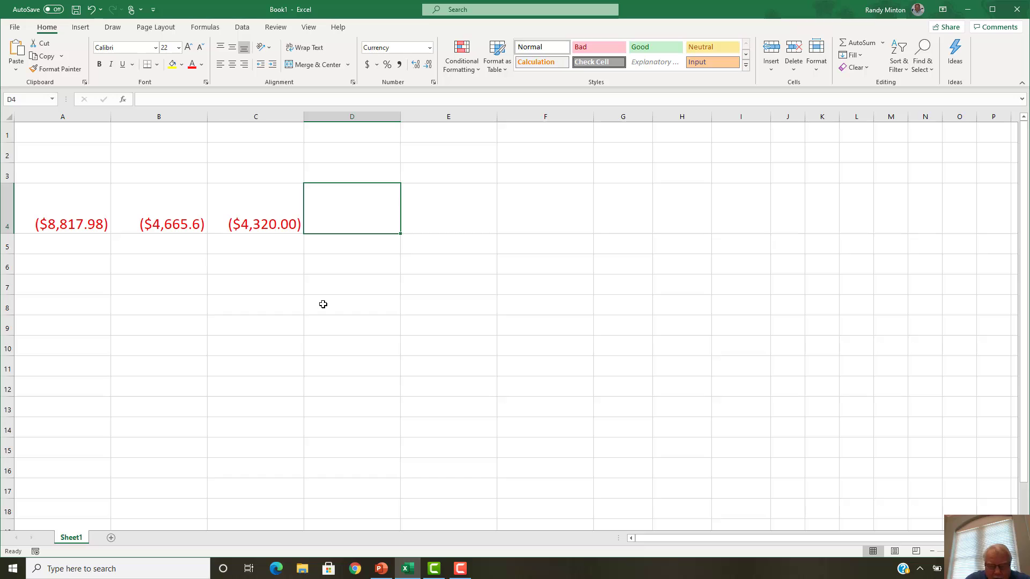
text(-4)
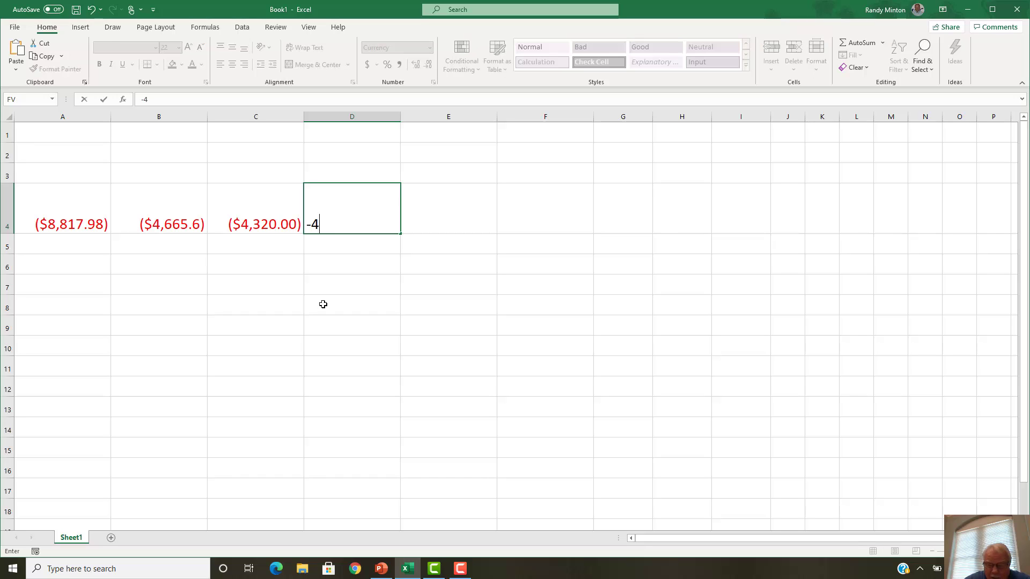
text(000)
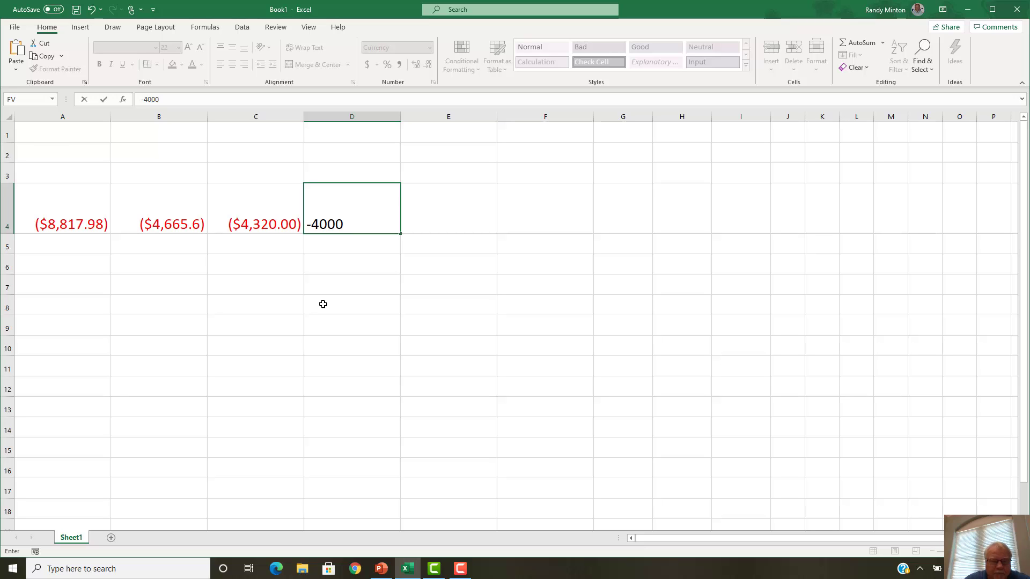
Step: Total the amounts in A4 through D4 with AutoSum in cell E4
click(447, 220)
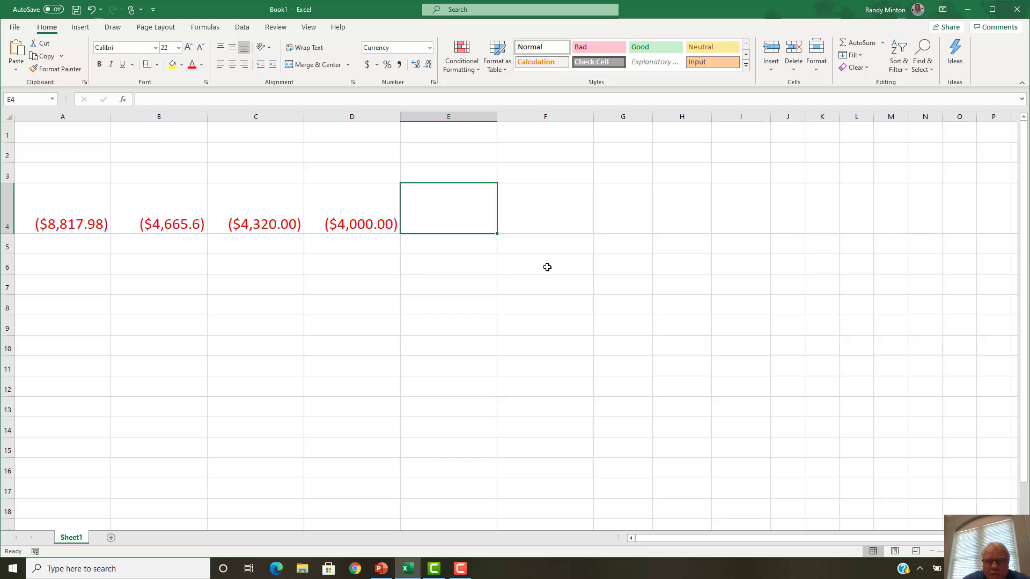
click(858, 43)
key(Return)
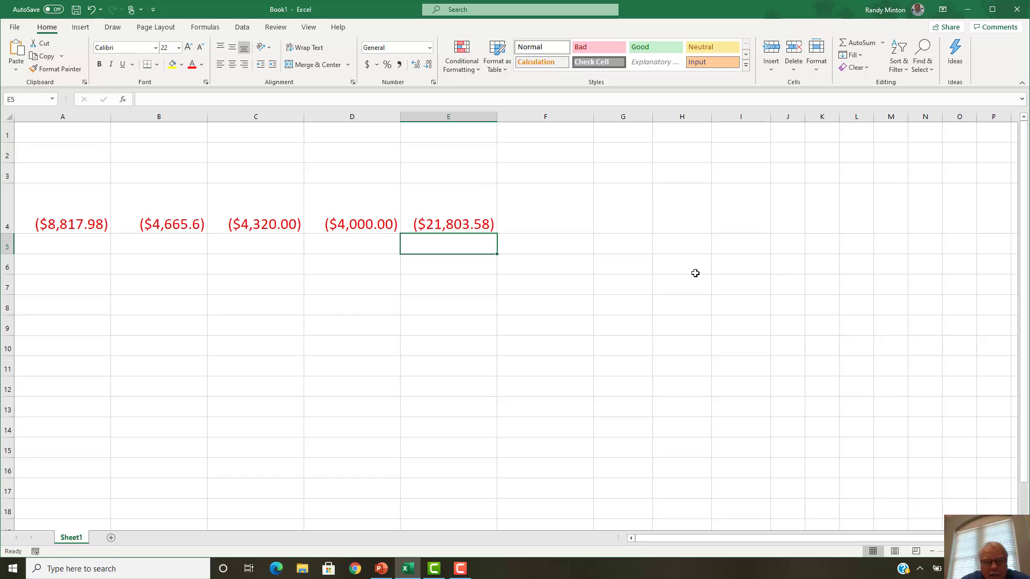
Step: Insert an FV function in cell F4 with rate .08, 1 period and the total in E4 as the present value
click(529, 216)
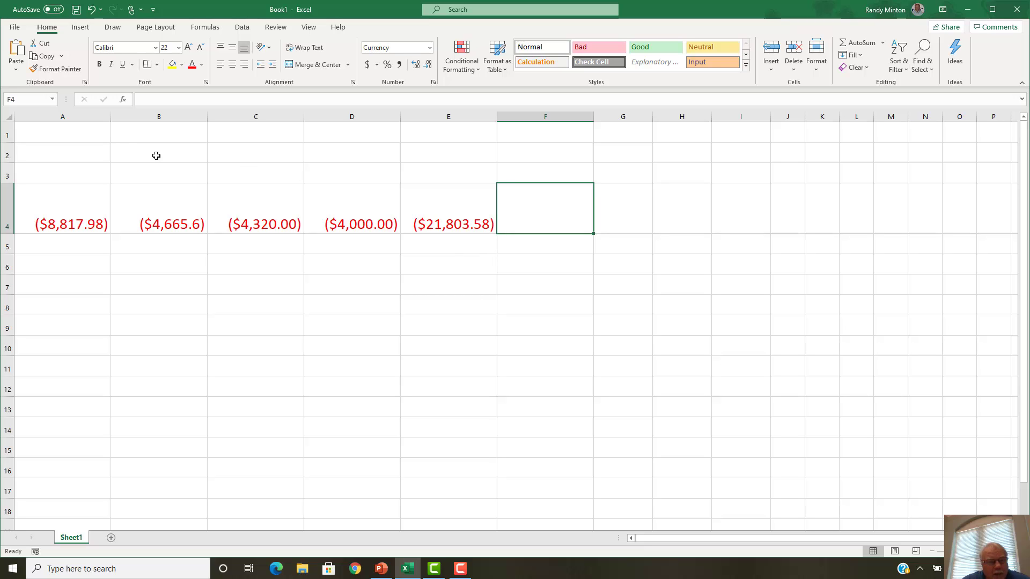
click(123, 99)
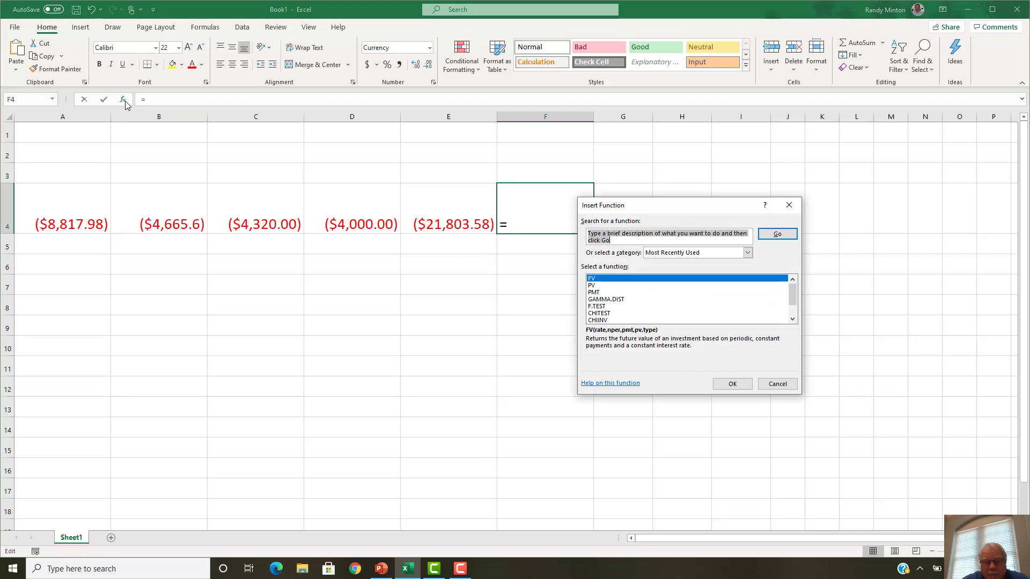
click(594, 279)
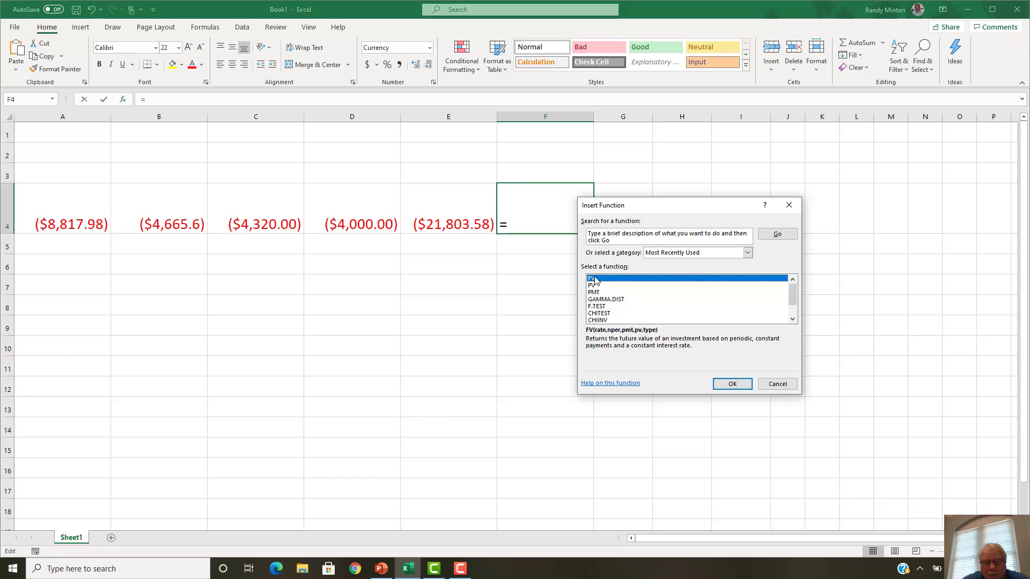
double_click(594, 279)
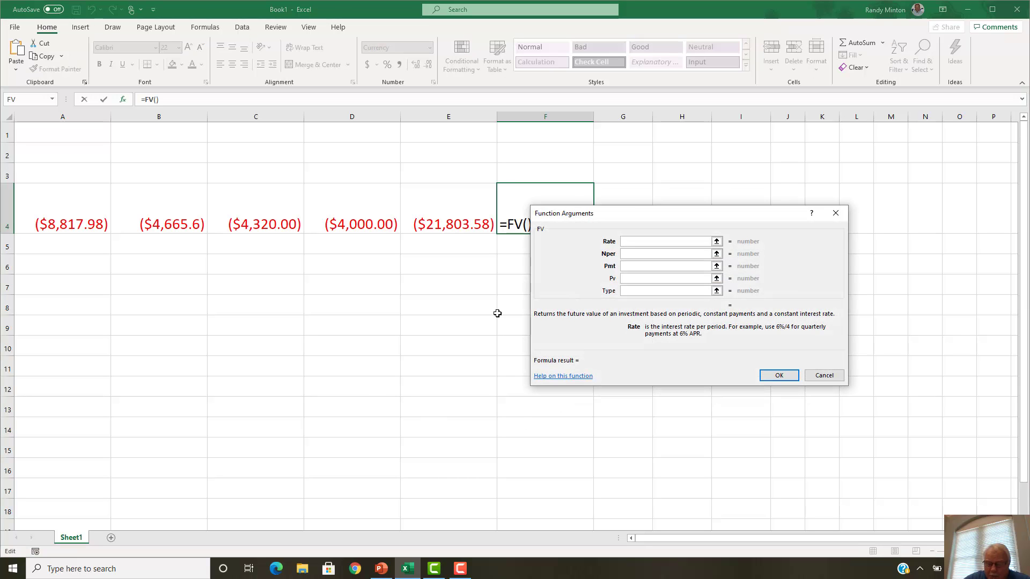
text(.08)
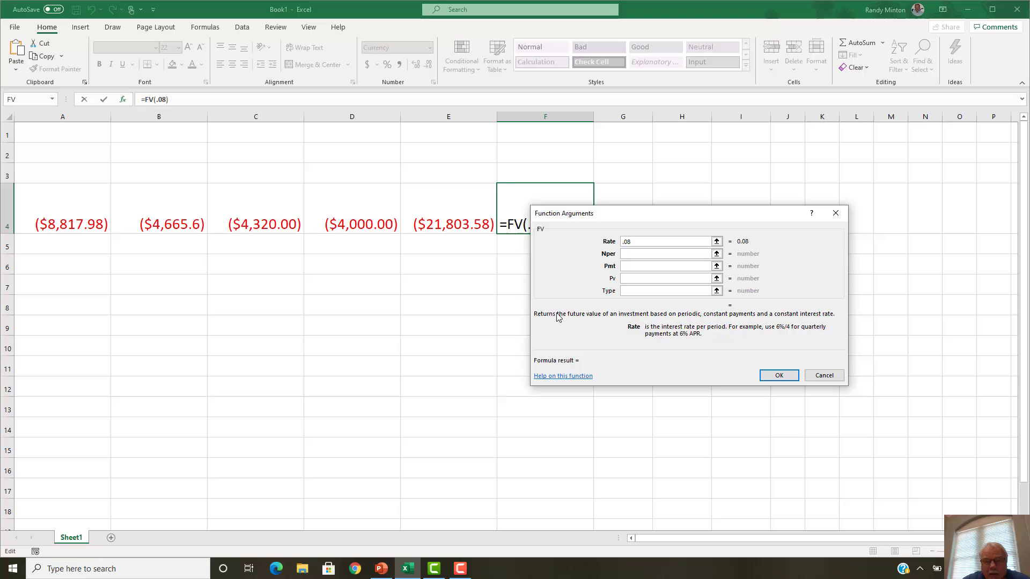
click(638, 253)
text(1)
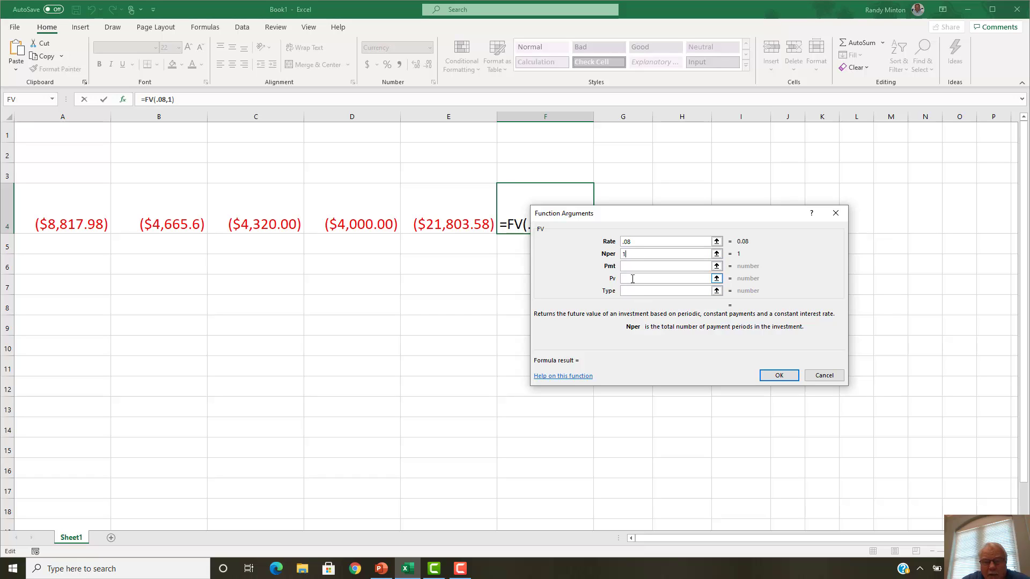
click(633, 278)
click(457, 226)
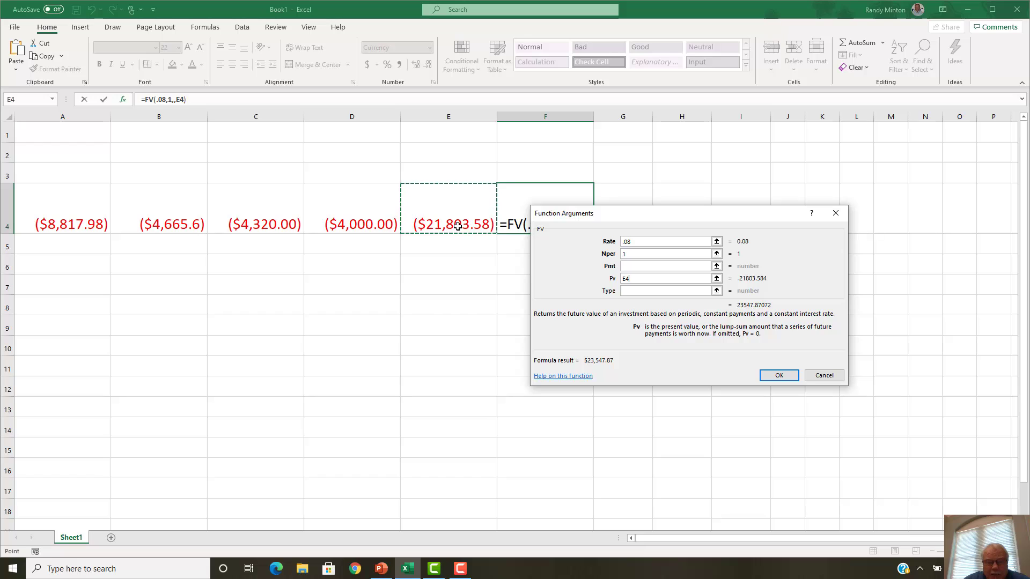
key(Return)
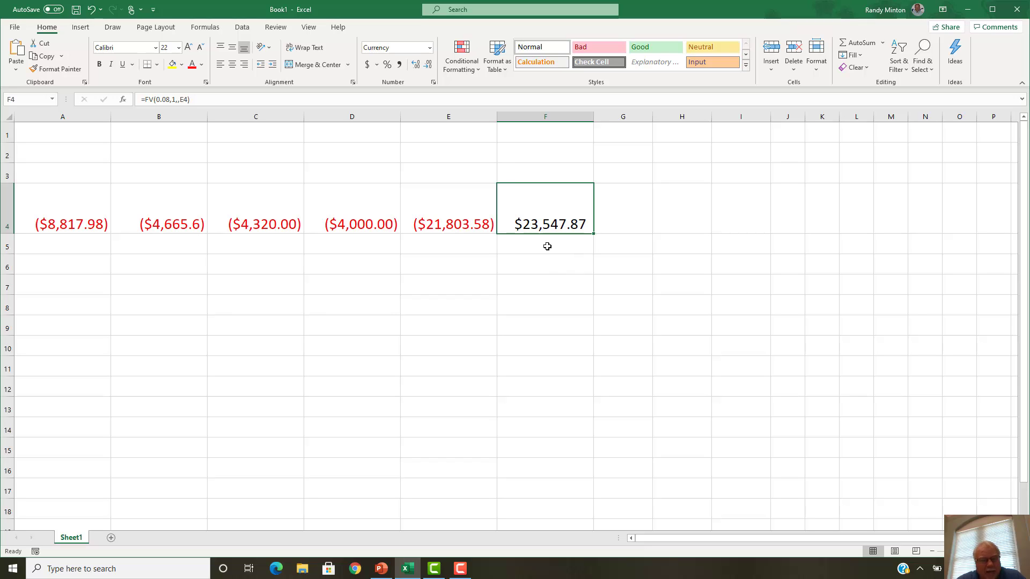
Step: Switch to the PowerPoint presentation and examine the worked solution on slide 5, Example 6.1 continued
key(F10)
key(alt+Tab)
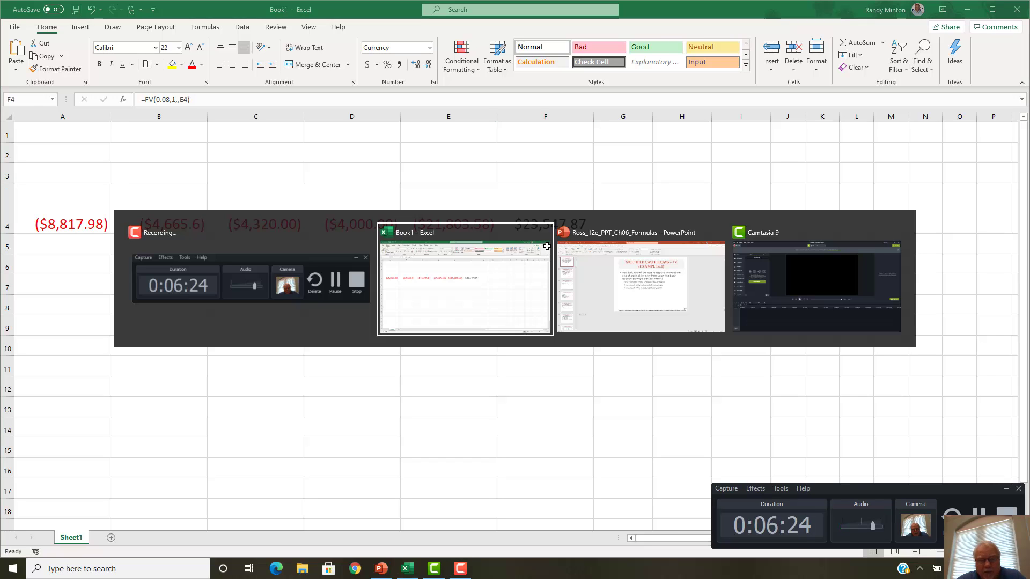
key(alt+Tab)
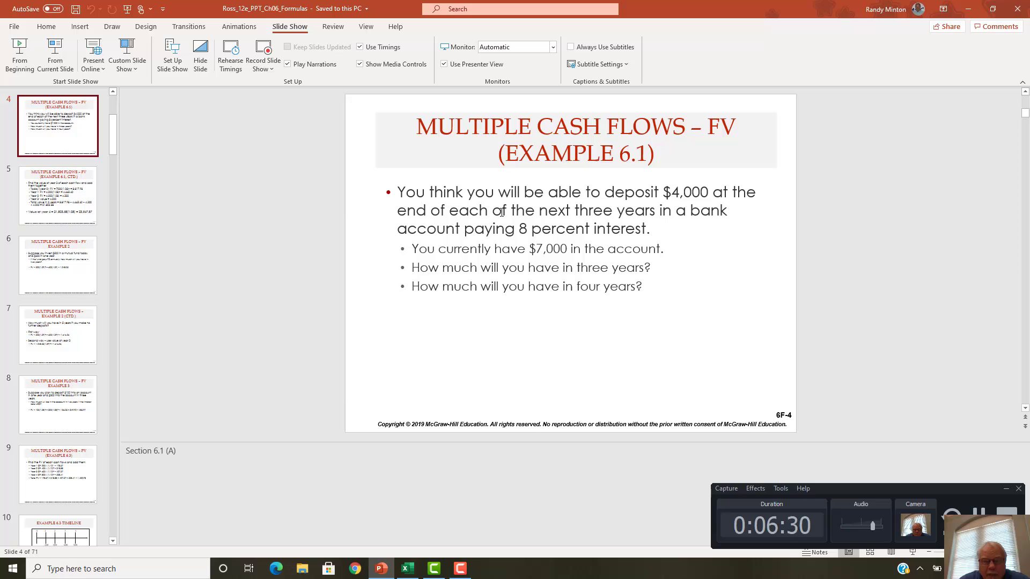
key(Down)
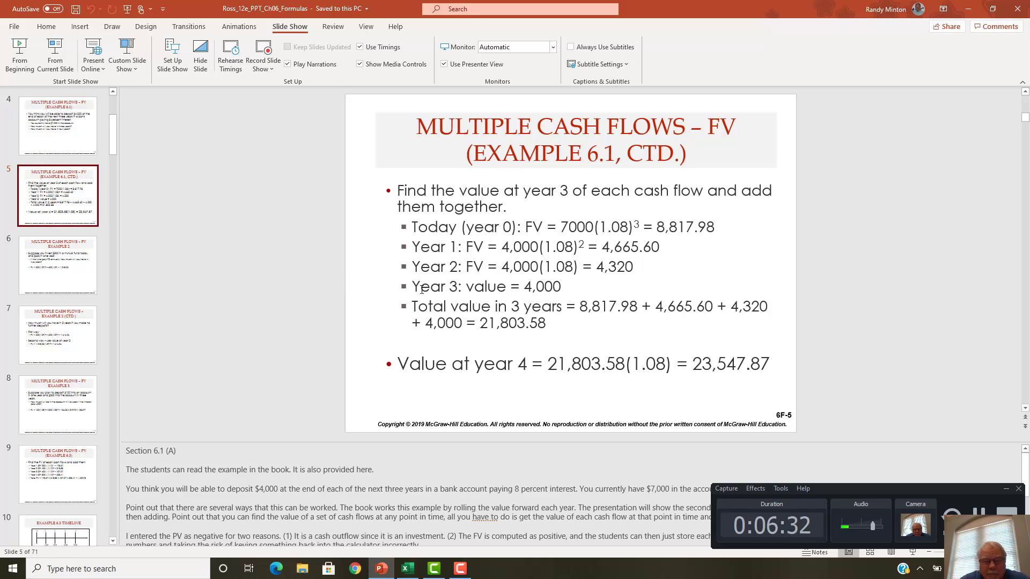
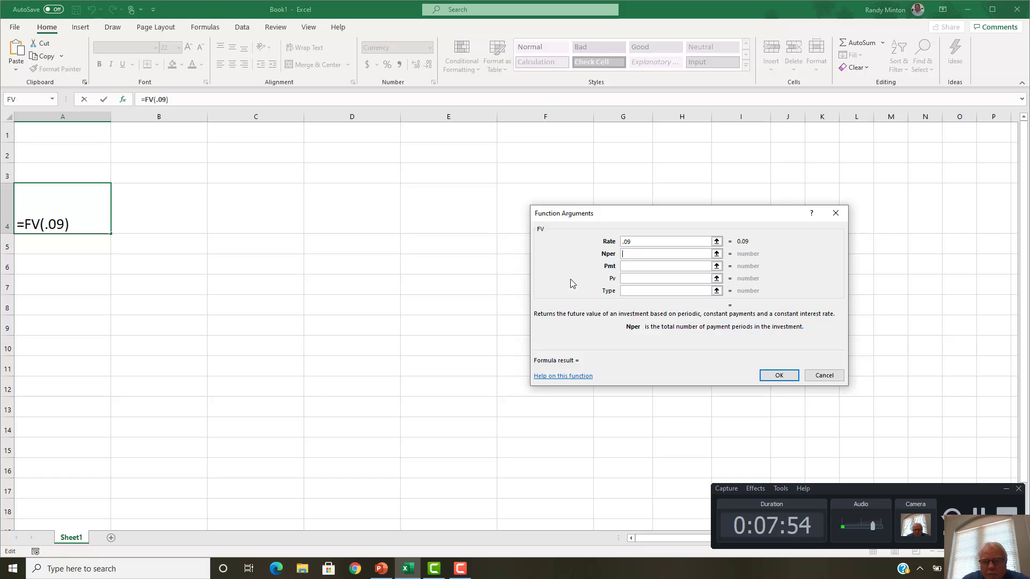
Step: Complete the FV function in cell A4 with 2 periods and a present value of 500
text(2)
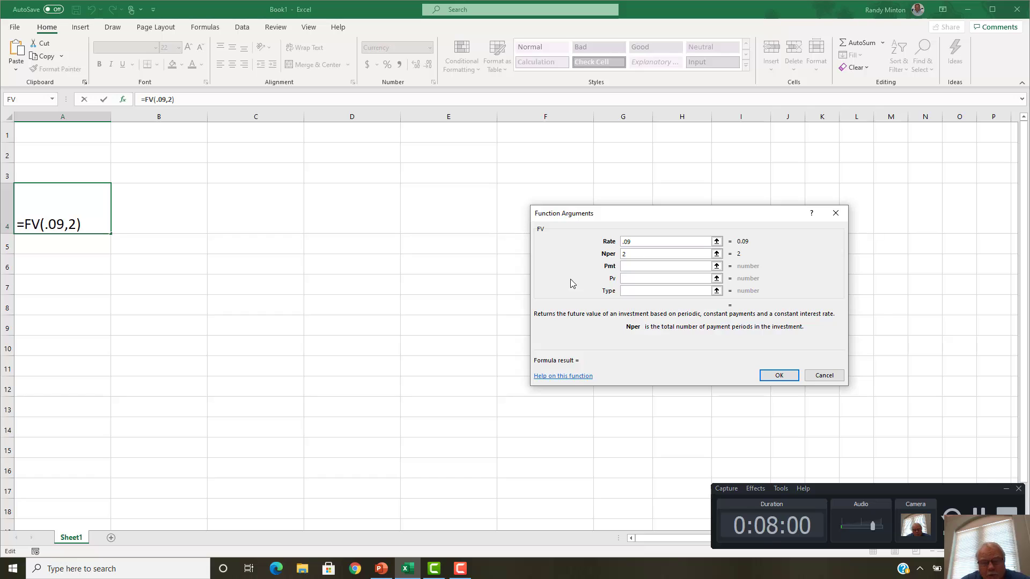
click(646, 277)
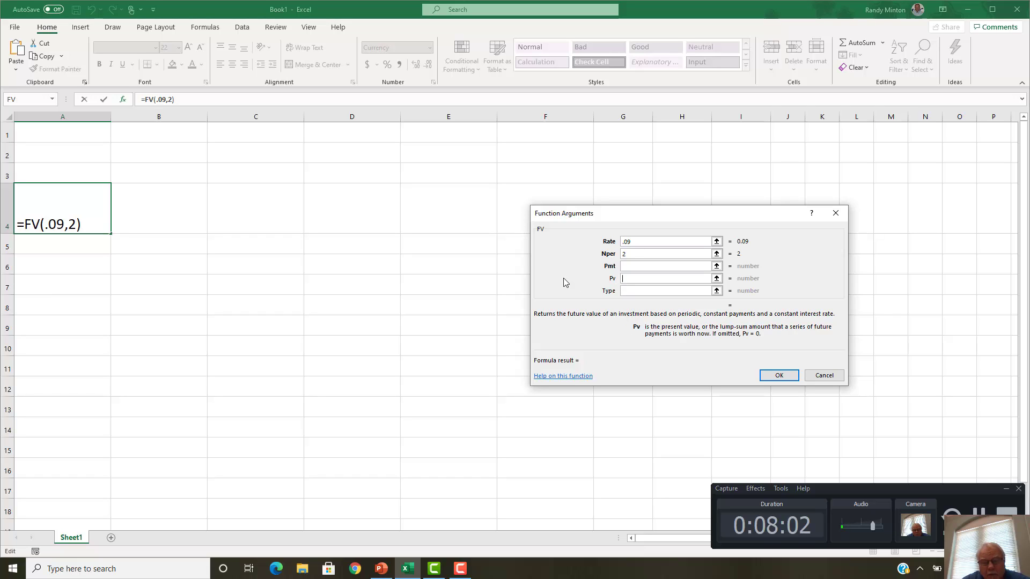
text(500)
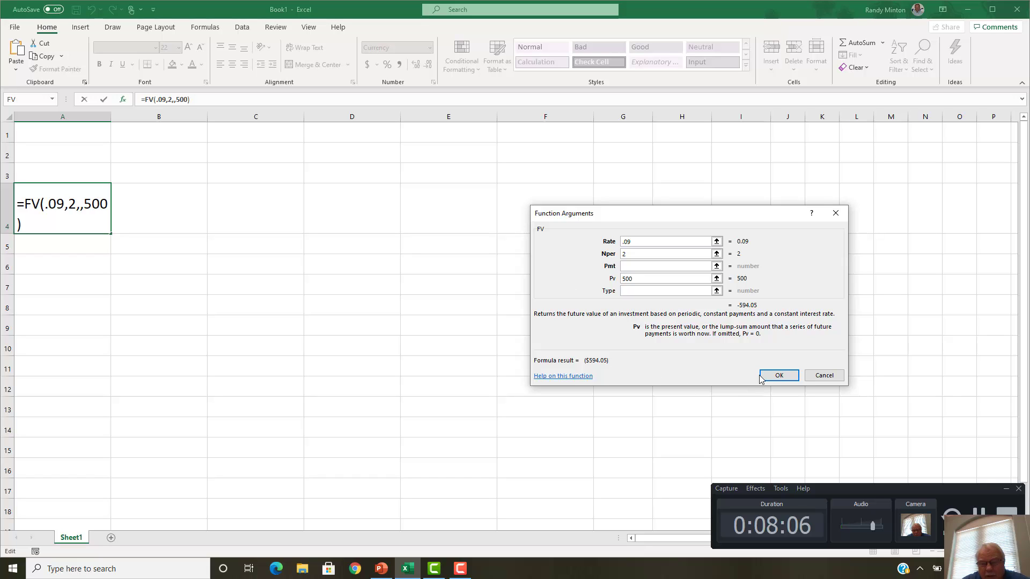
click(777, 375)
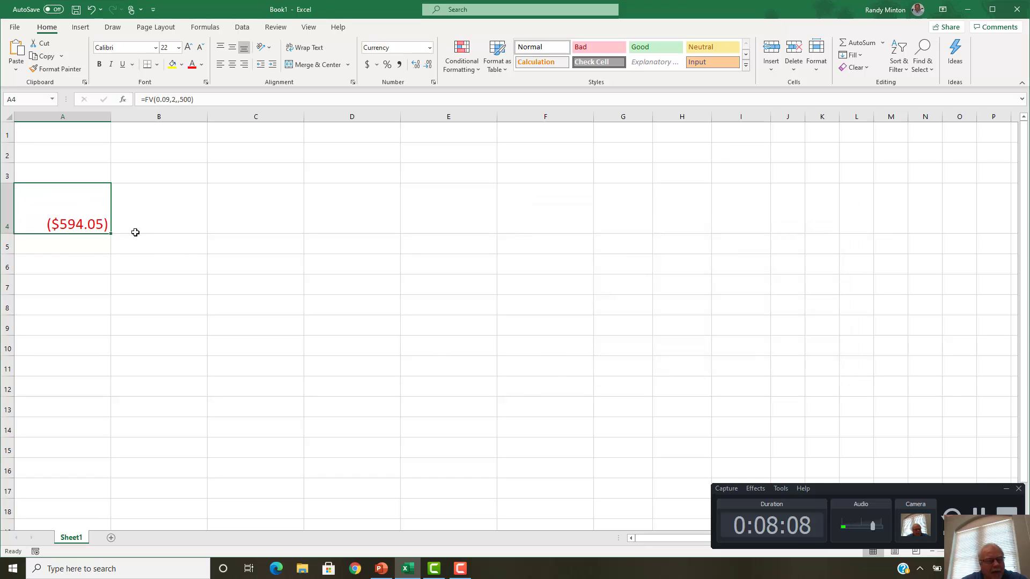
Step: Insert an FV function in cell B4 with rate .09, 1 period and a present value of 600
click(168, 204)
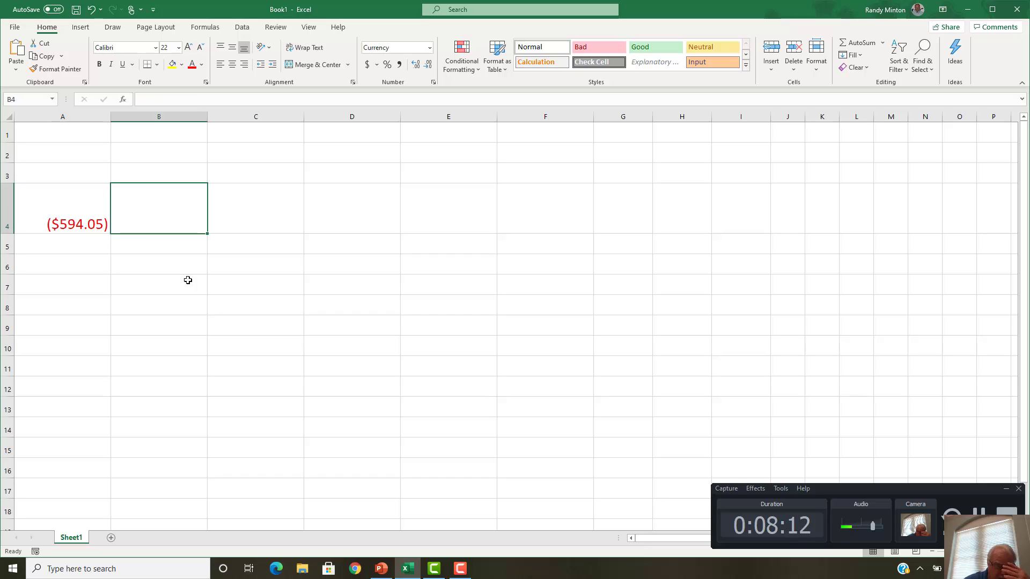
click(123, 101)
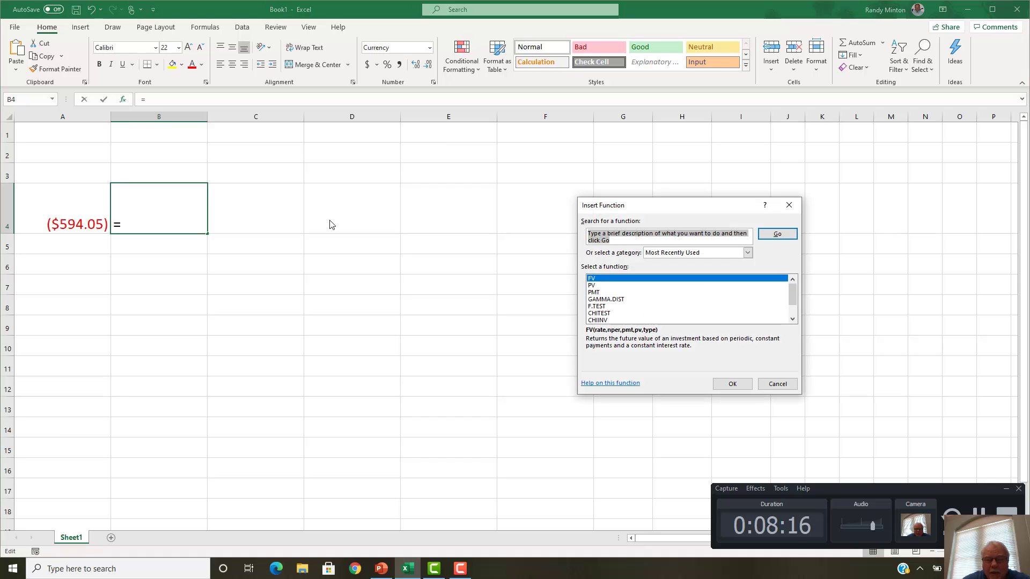
double_click(601, 278)
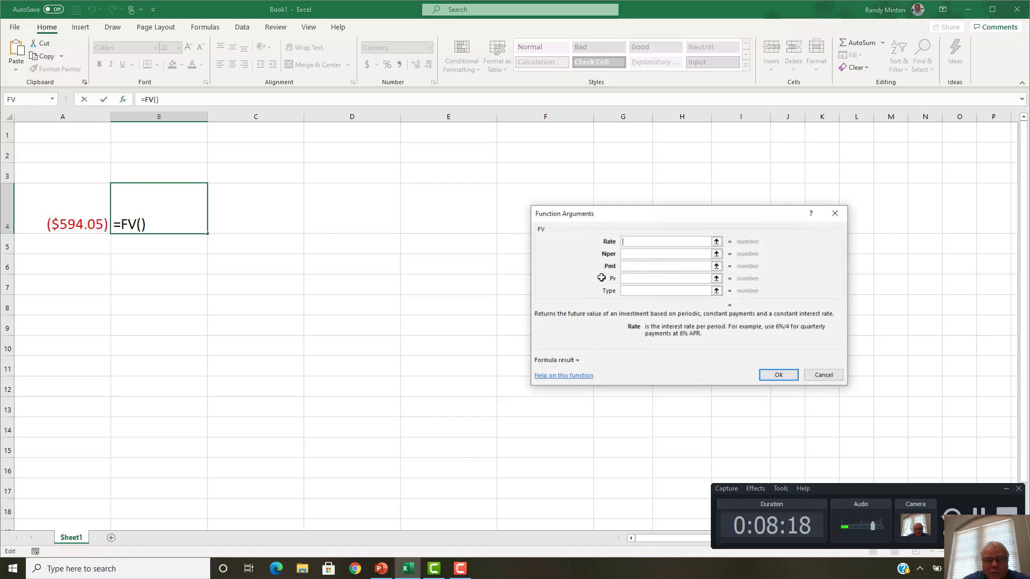
text(.09)
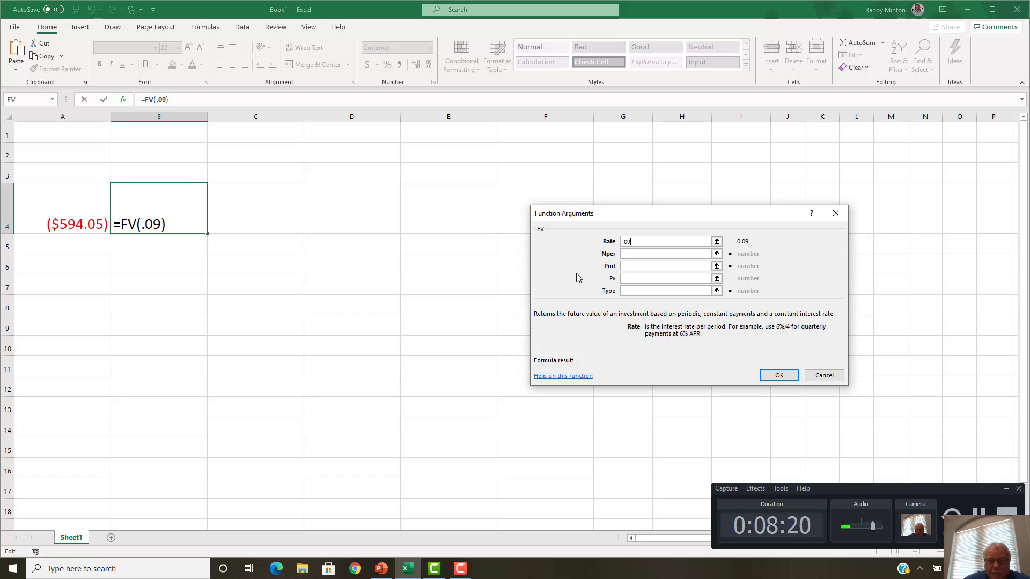
click(628, 255)
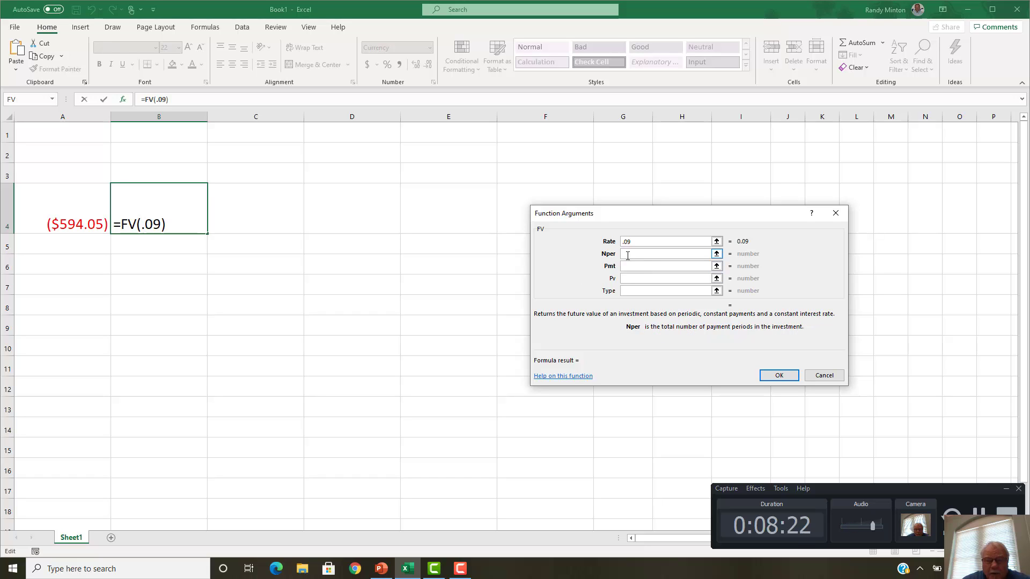
text(1)
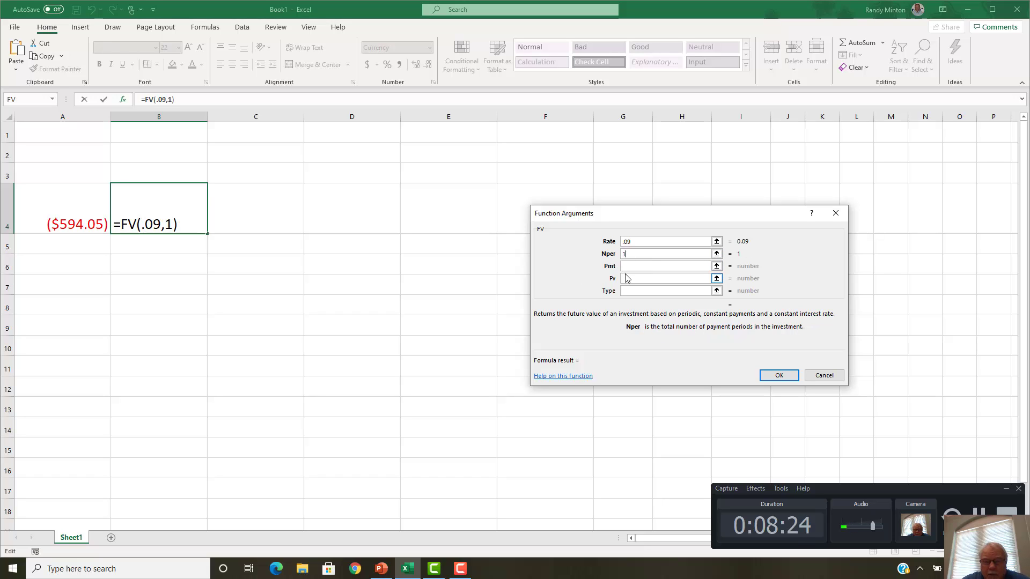
click(627, 279)
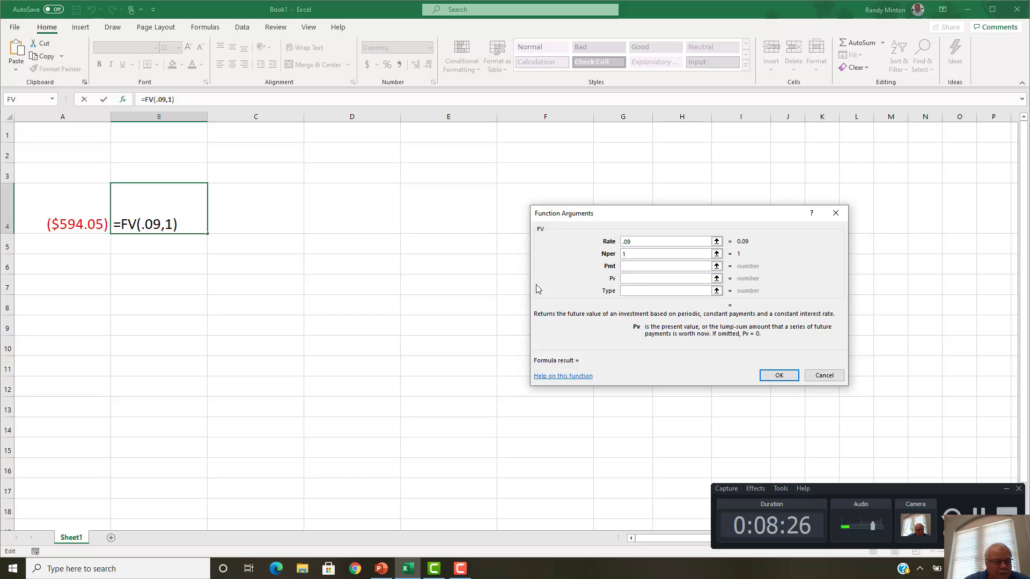
text(600)
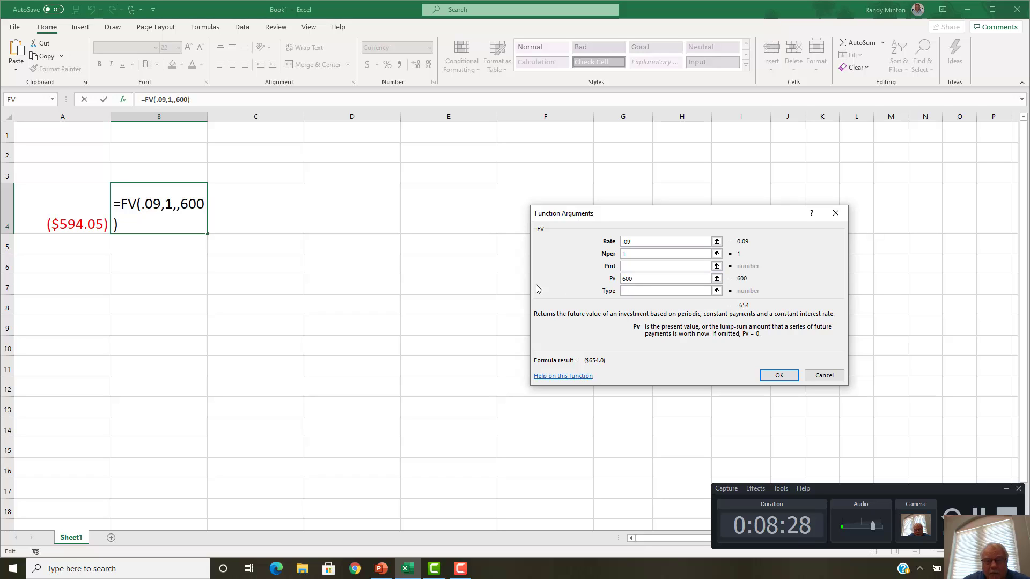
click(778, 376)
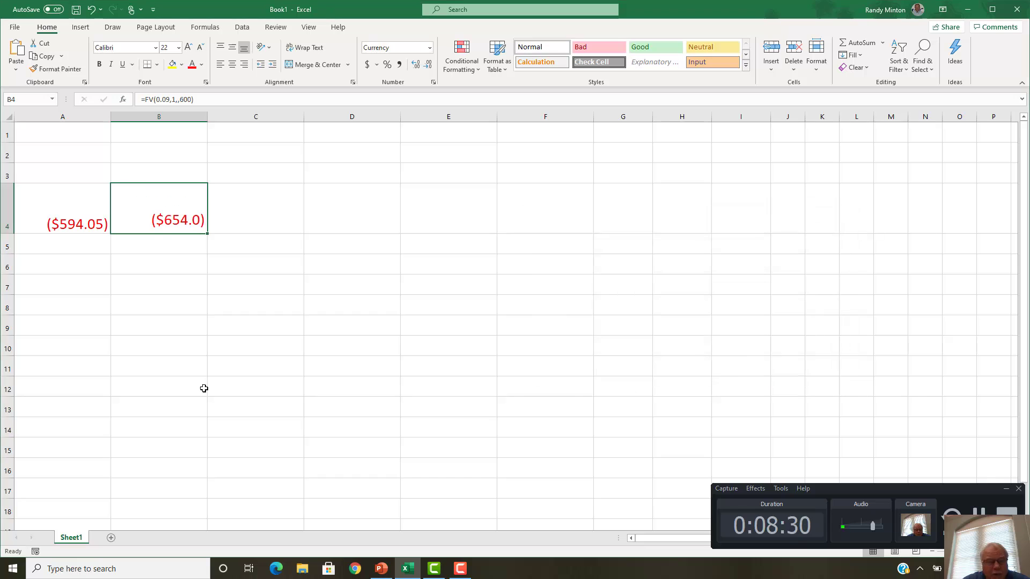
Step: Total the future values in A4 and B4 with AutoSum in cell C4
click(246, 224)
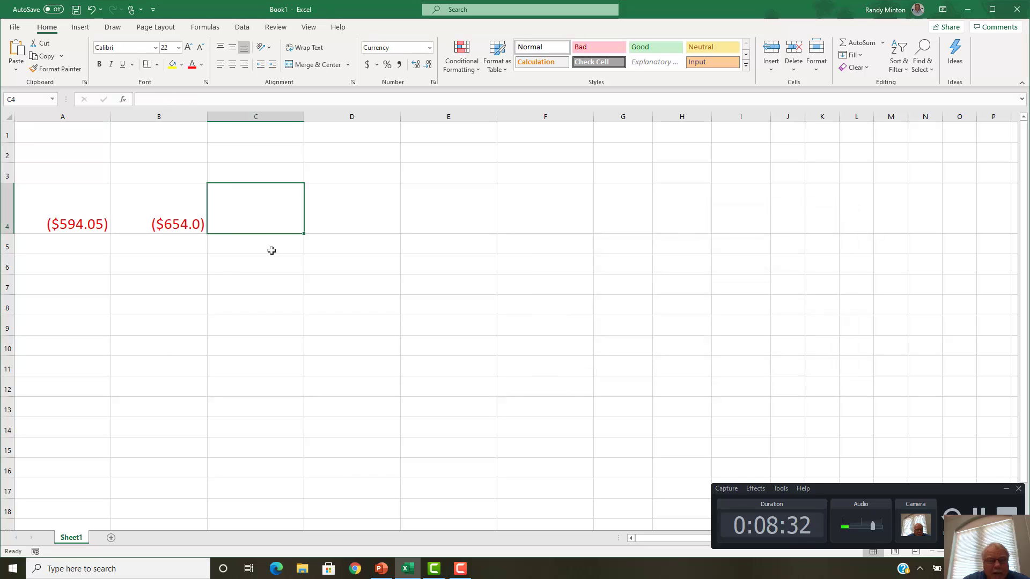
click(862, 43)
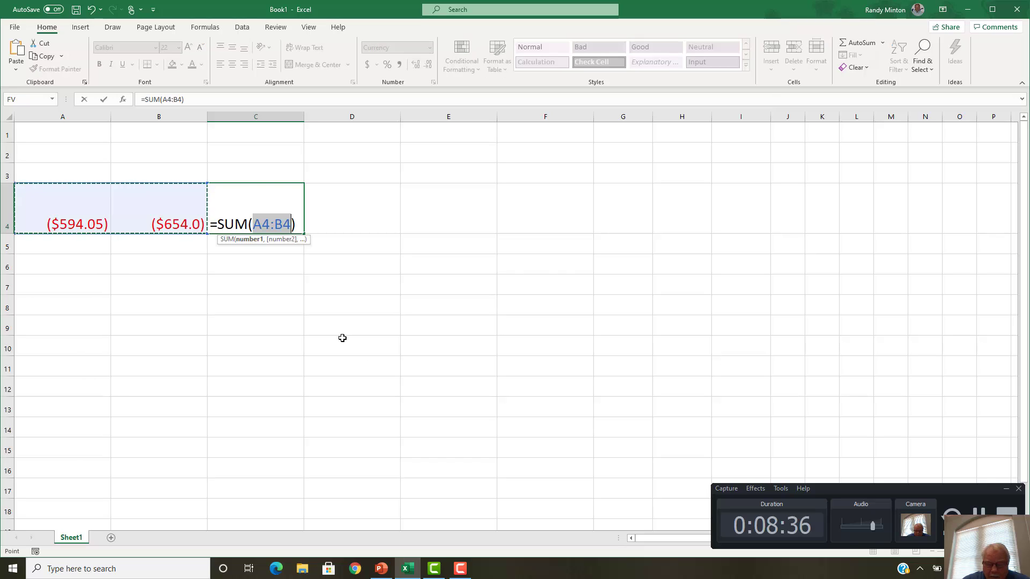
key(Return)
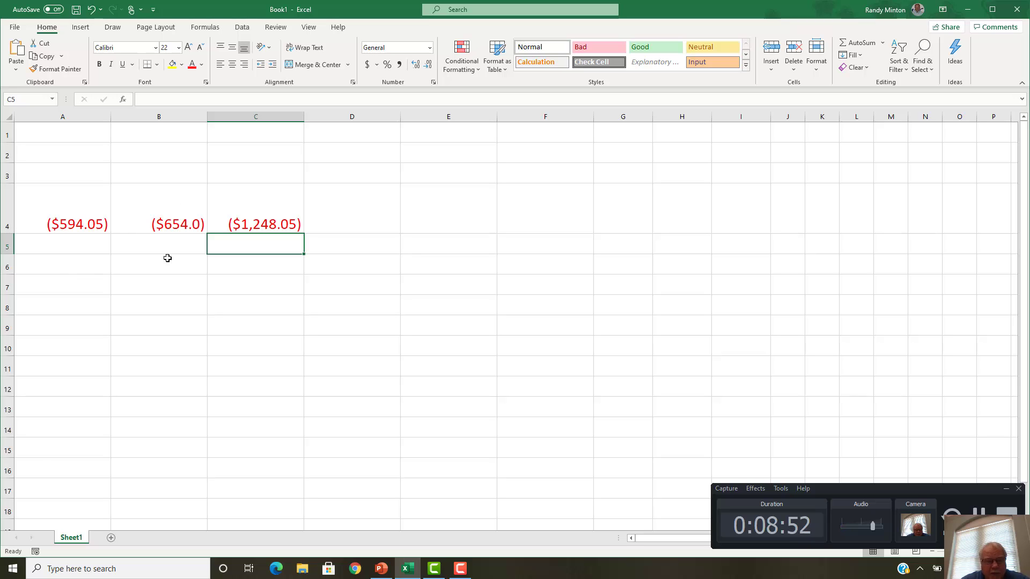
Step: Compare the total with the Example 2 slide in PowerPoint and clear cells A4 through C4 back in Excel
key(alt+Tab)
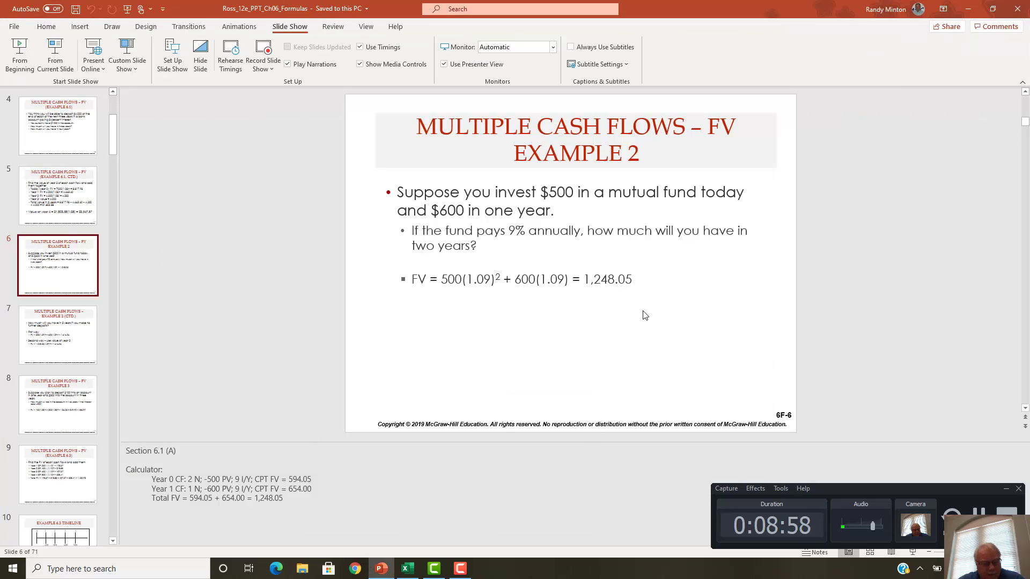
key(alt+Tab)
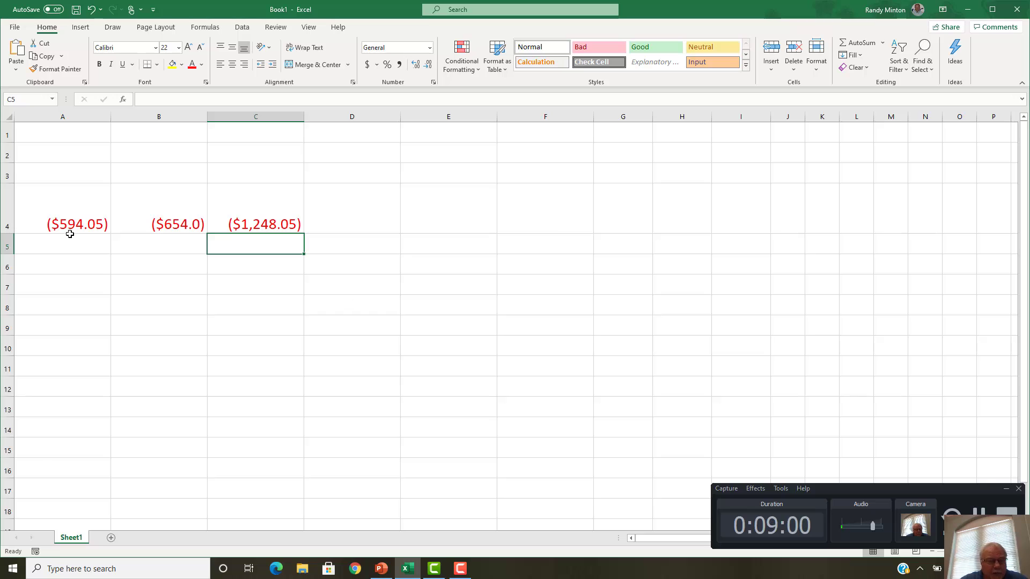
drag(59, 221, 261, 226)
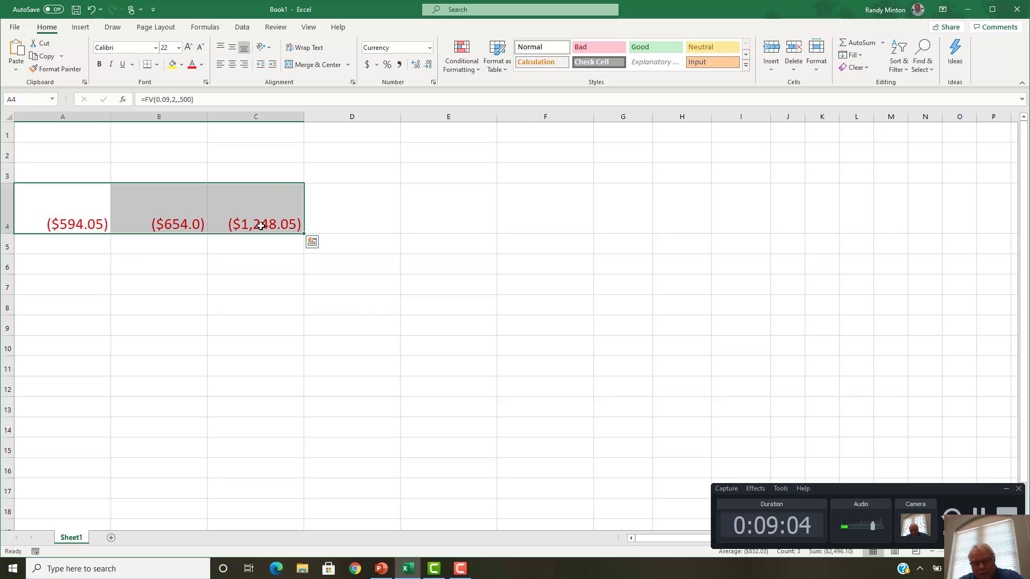
key(Delete)
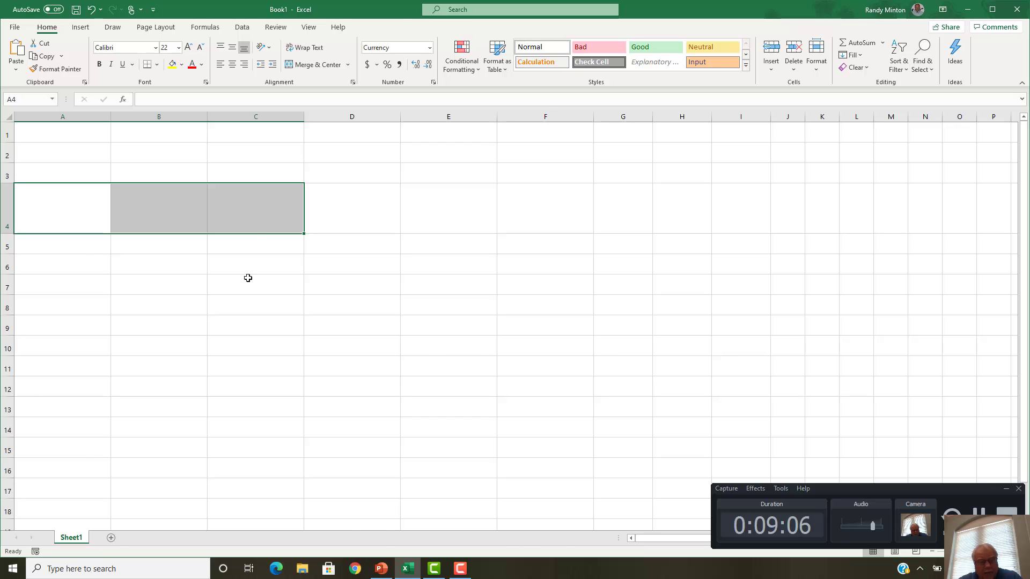
Step: Examine slide 7, the Example 2 continuation, in PowerPoint and return to cell A4 in Excel
key(alt+Tab)
click(49, 317)
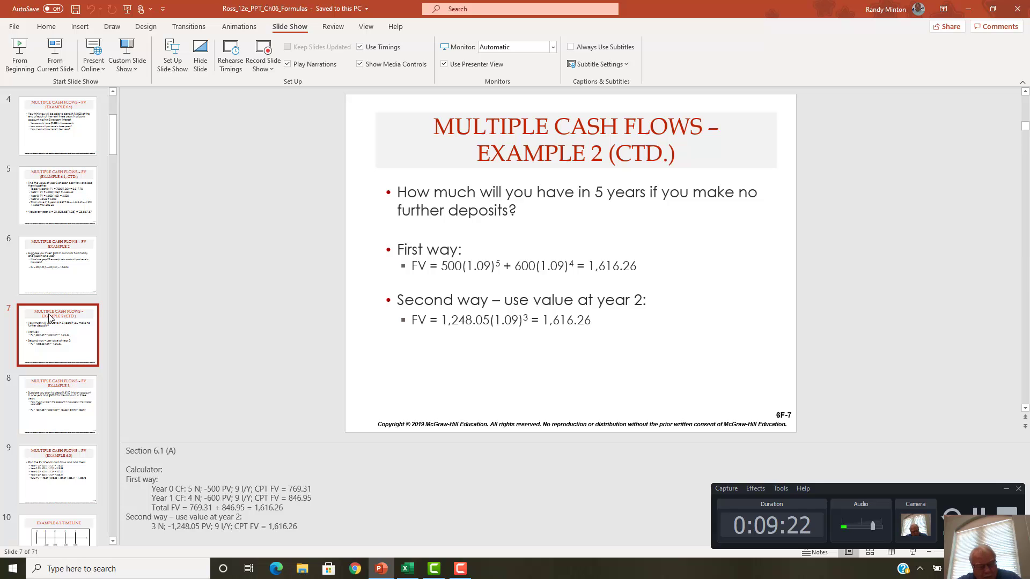
key(alt+Tab)
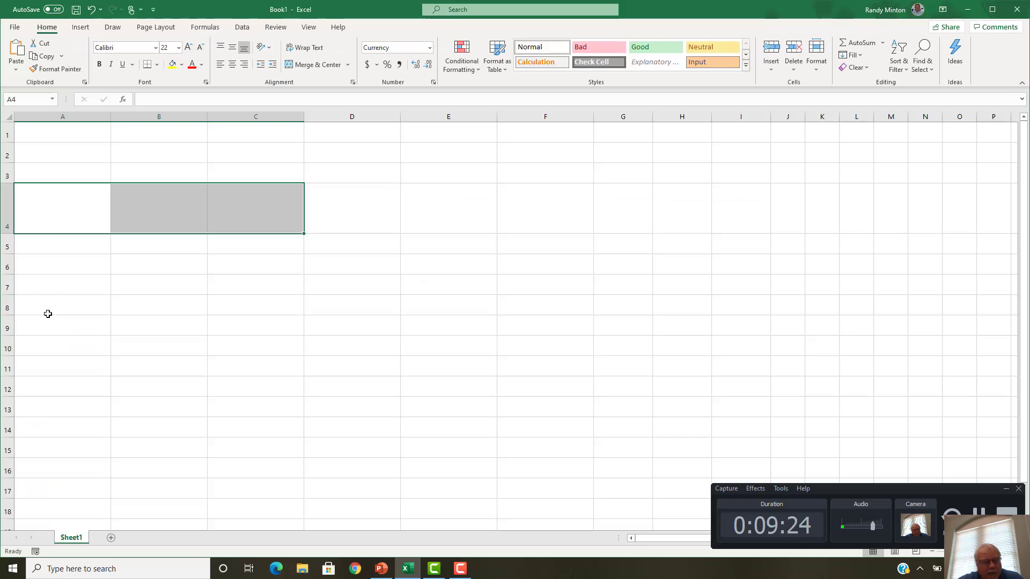
click(44, 223)
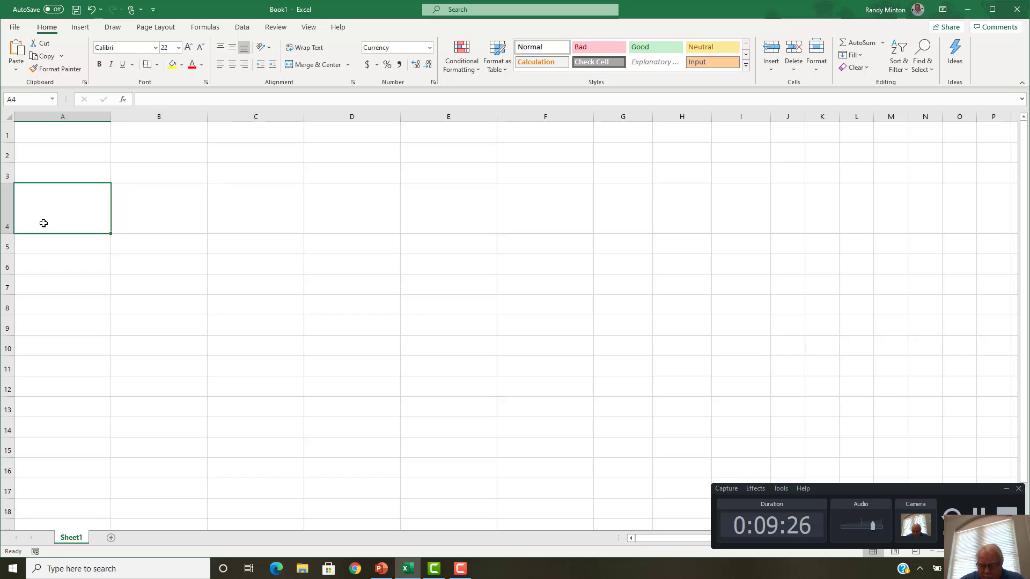
Step: Enter 1248.05 in cell A4 and insert an FV function in B4 with rate .09, 3 periods and A4 as the present value
text(1248.05)
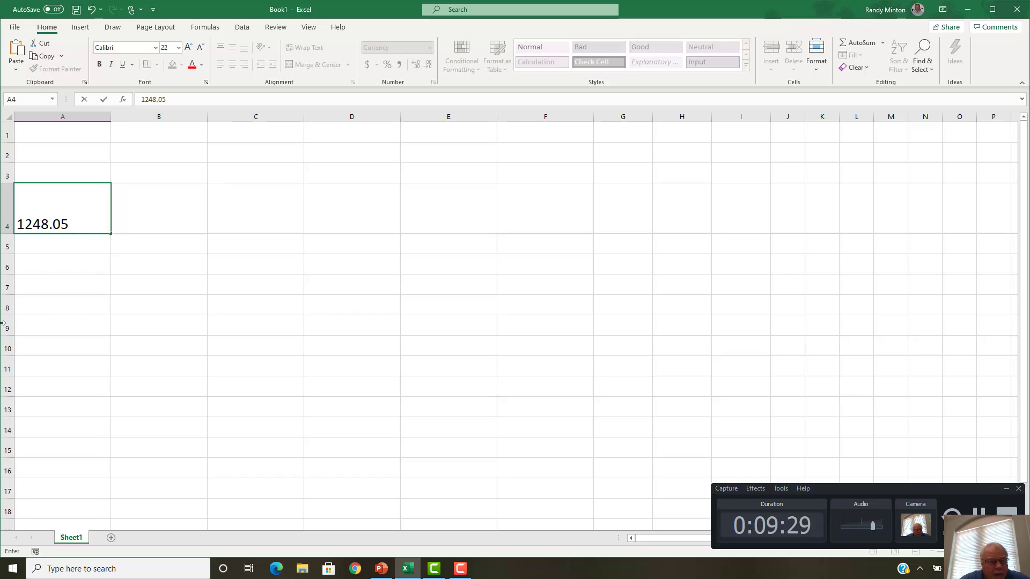
click(64, 304)
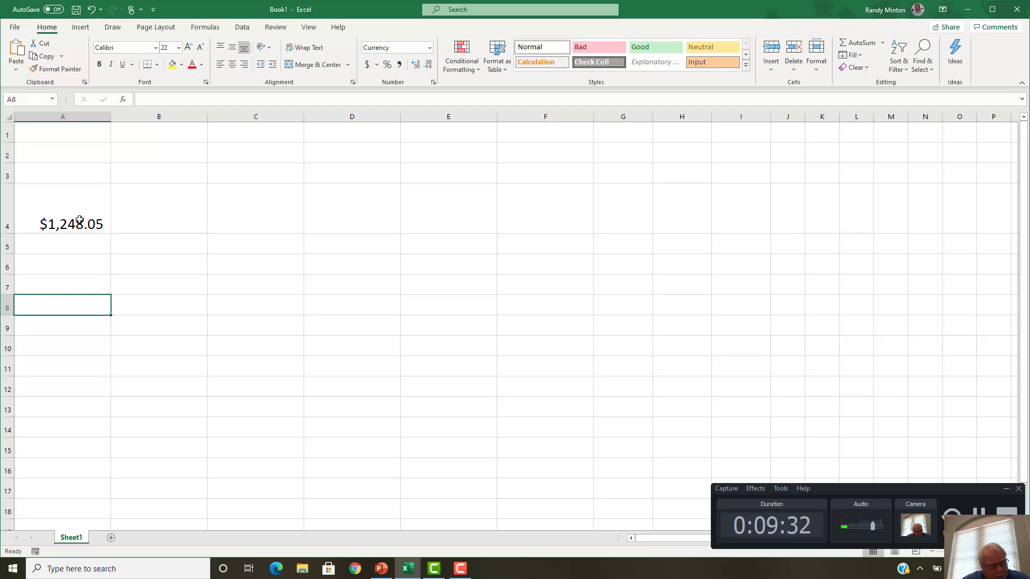
click(152, 220)
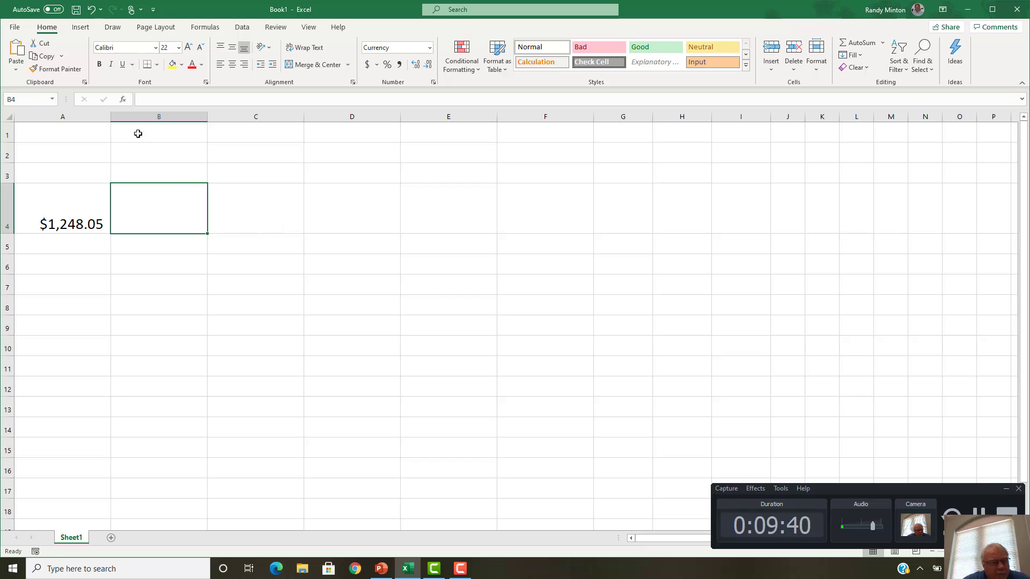
click(123, 101)
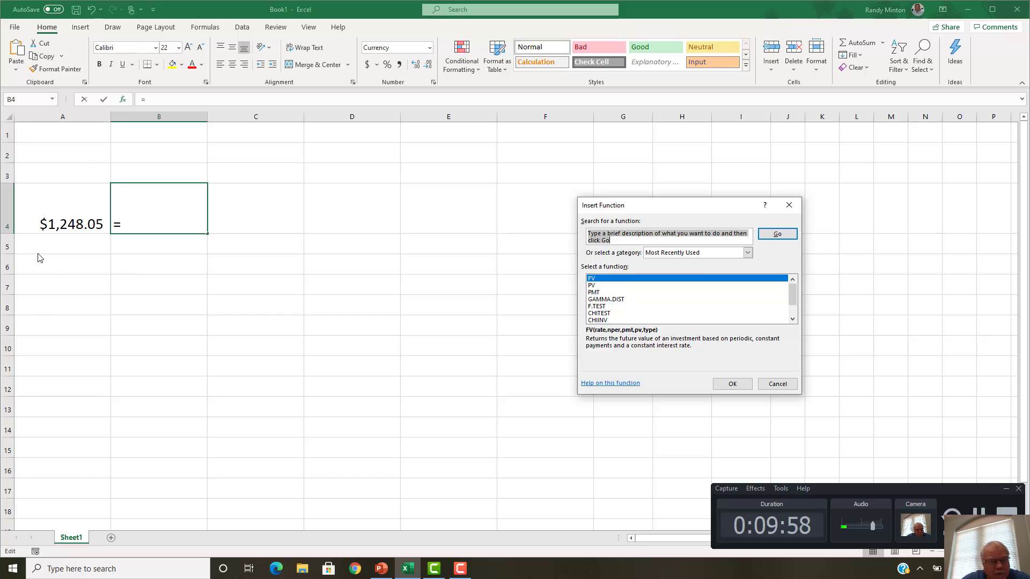
click(595, 280)
double_click(596, 279)
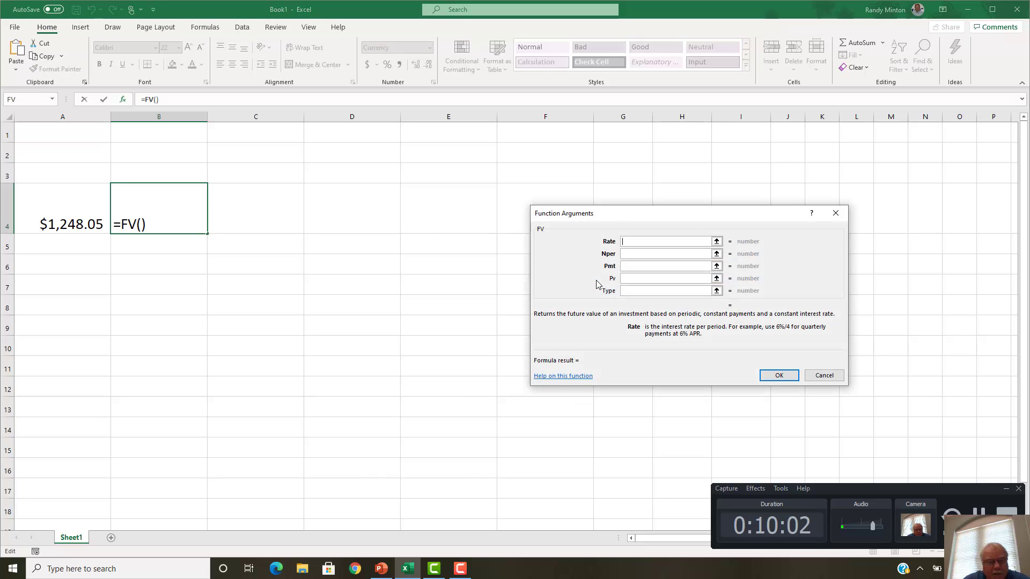
text(.09)
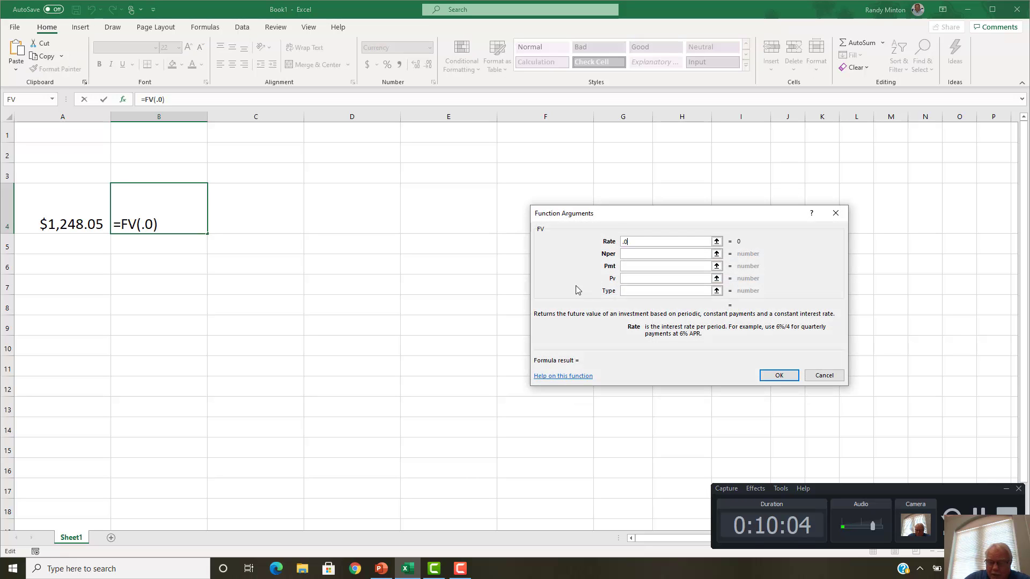
click(628, 255)
text(3)
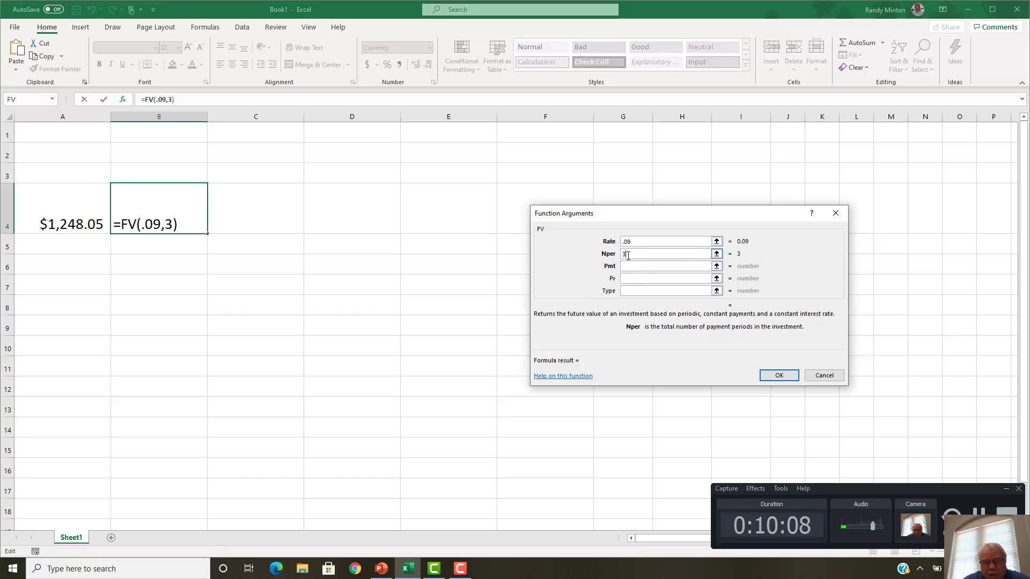
click(633, 279)
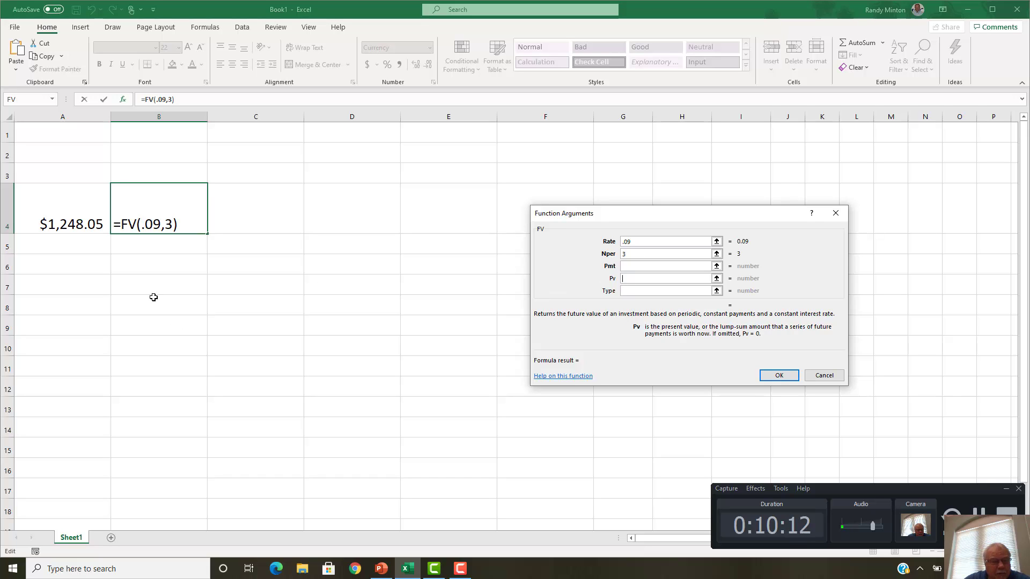
click(66, 227)
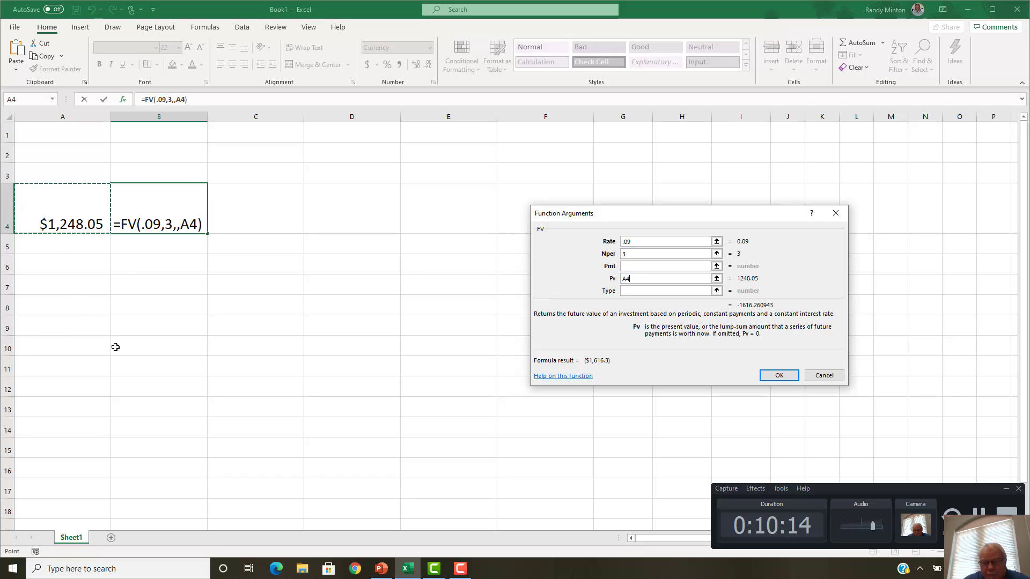
key(Return)
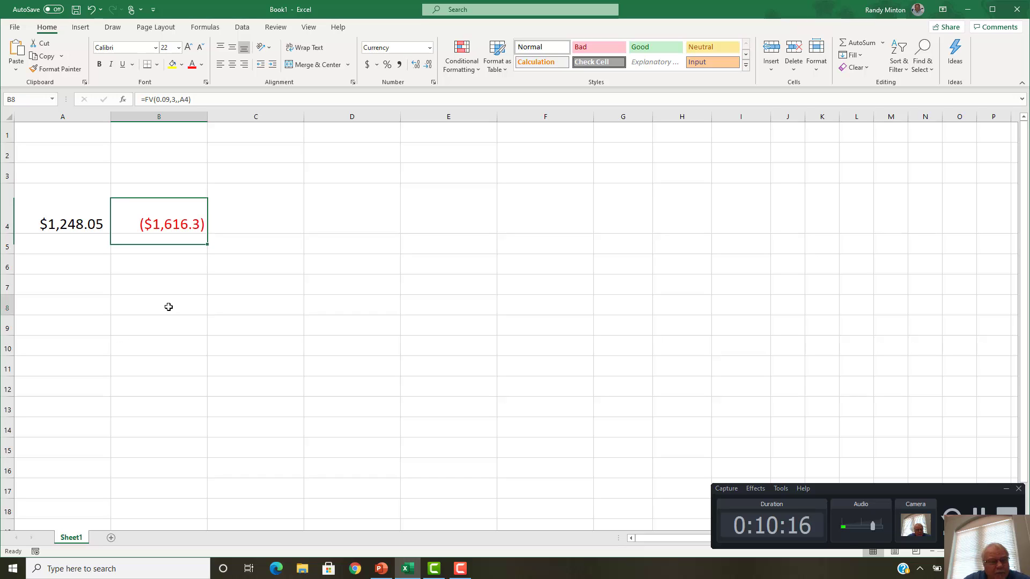
click(167, 306)
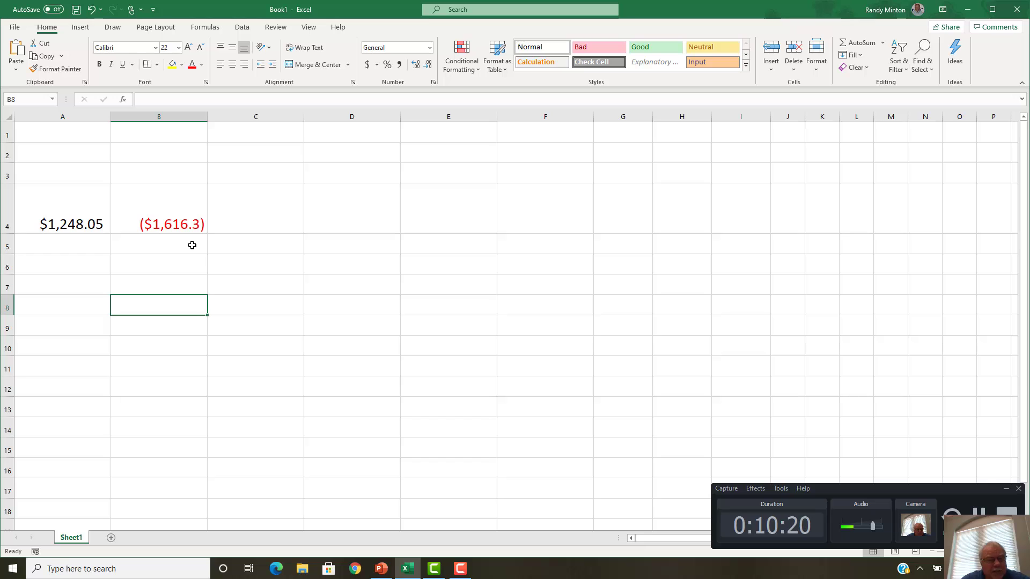
Step: Compare the future value with the Example 2 continuation slide in PowerPoint and return to cell A4 in Excel
key(alt+Tab)
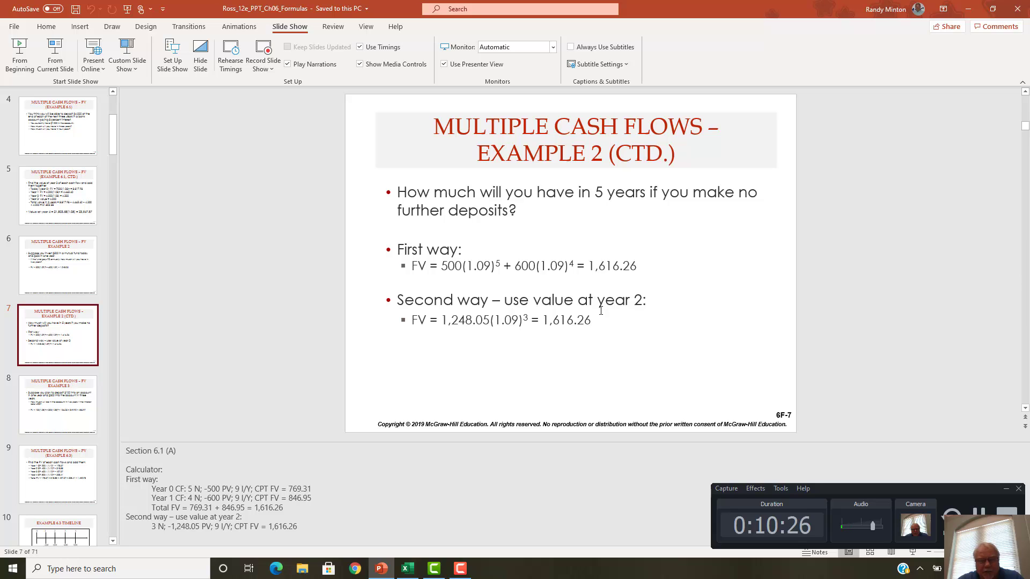
key(alt+Tab)
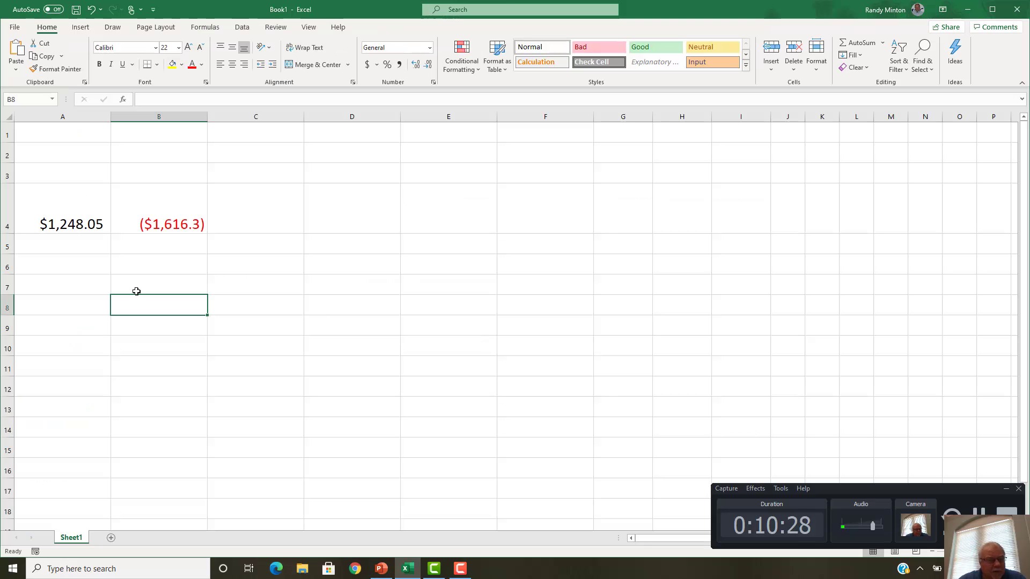
click(91, 226)
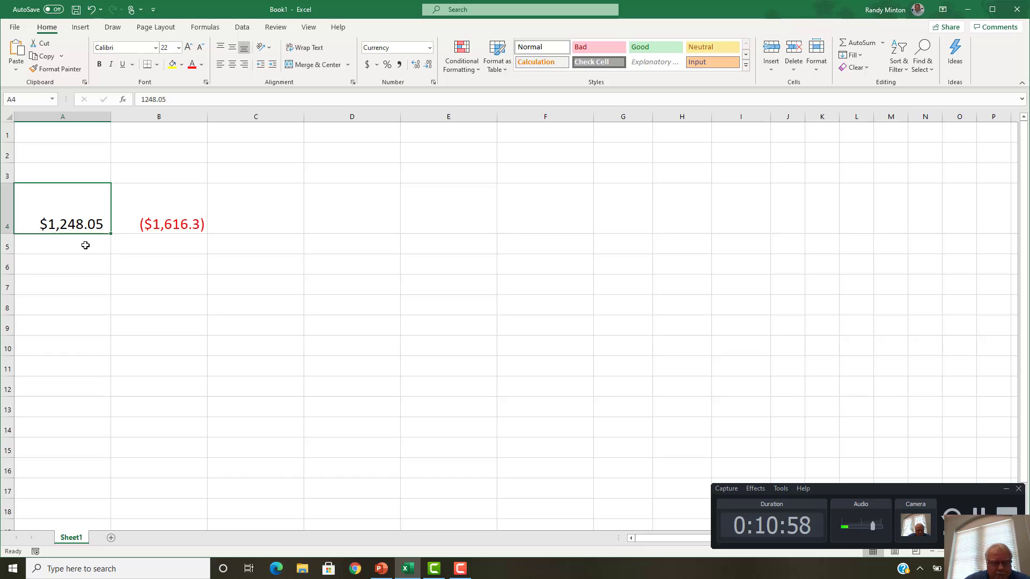
Step: Adjust the number format of the future value in cell B4 to show three decimal places
click(171, 225)
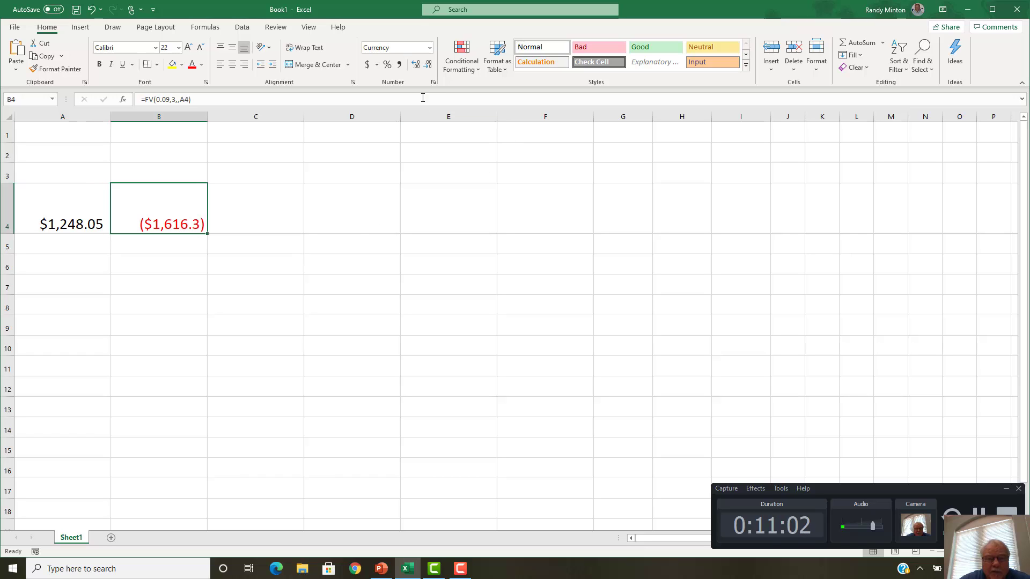
click(428, 66)
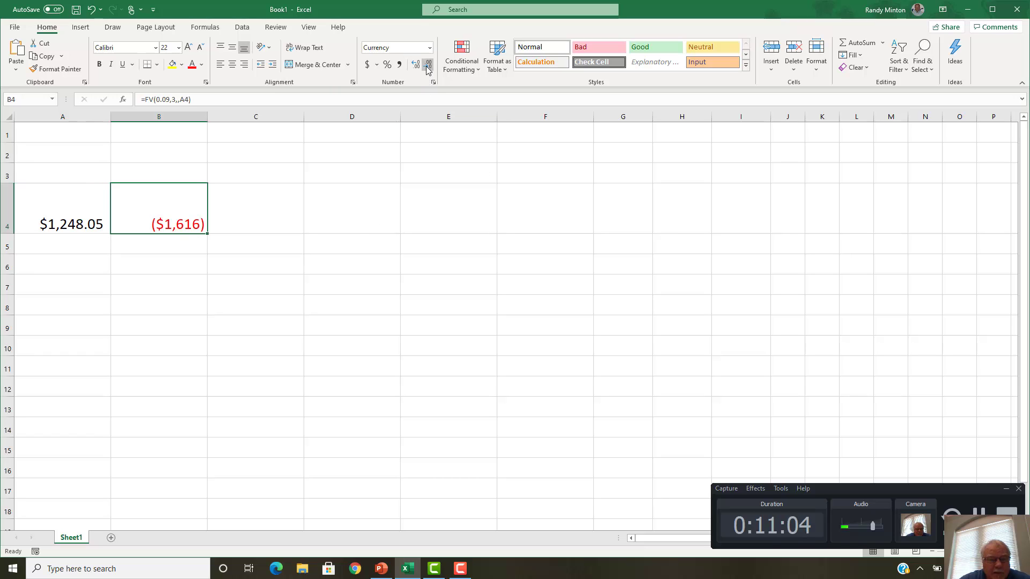
click(415, 65)
click(415, 65)
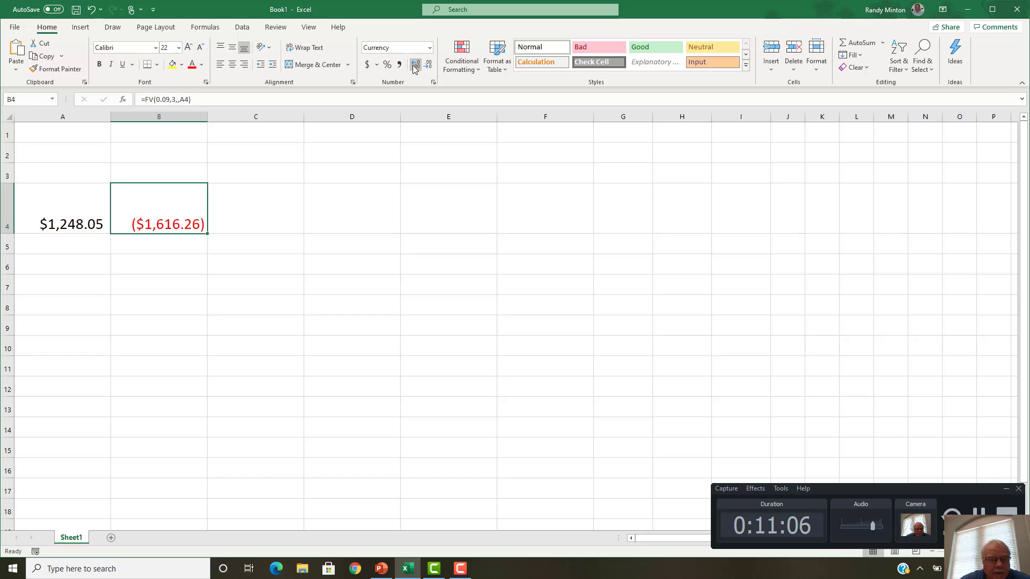
click(415, 66)
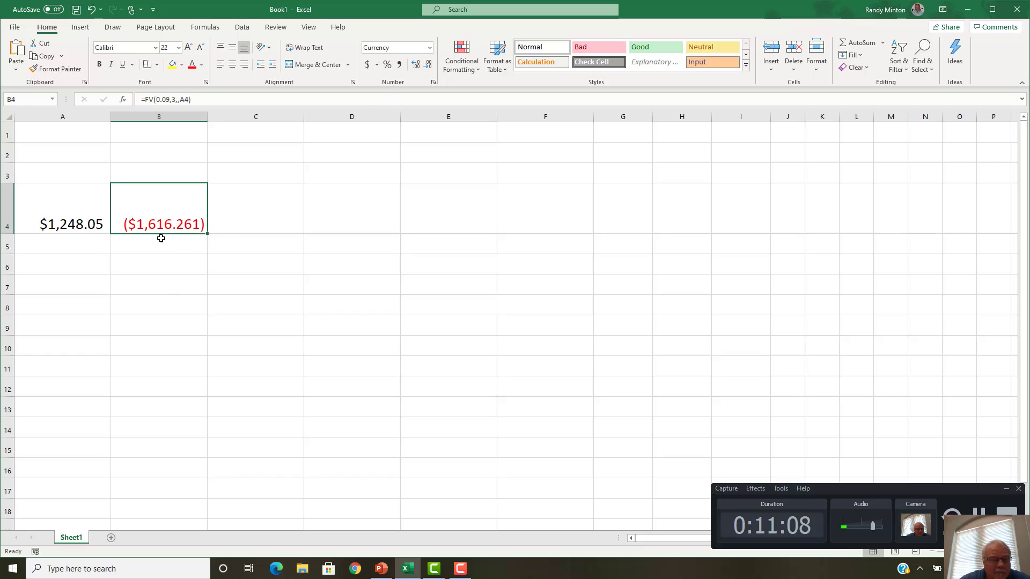
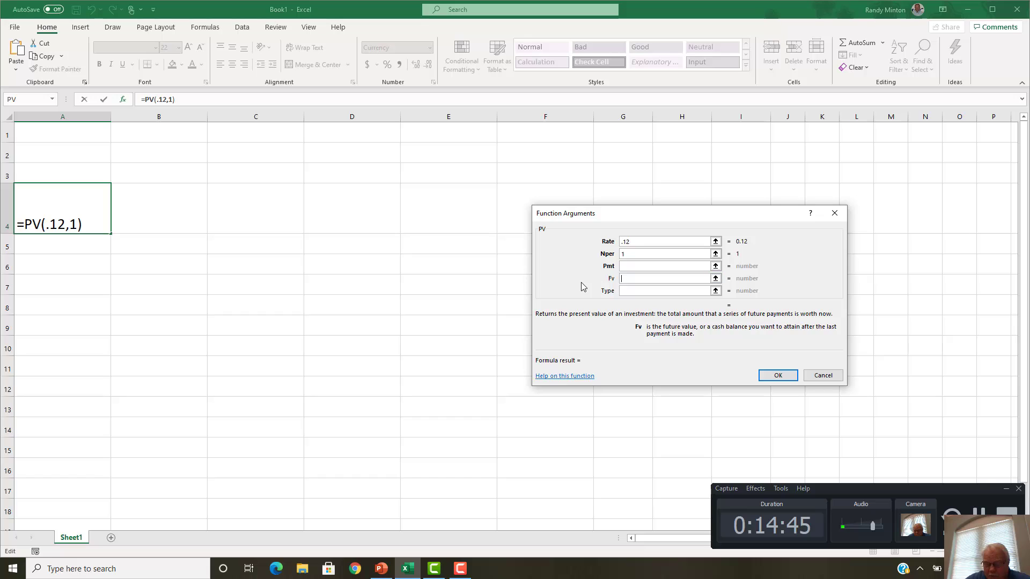
Step: Complete the PV function in cell A4 with a future value of 200
text(200)
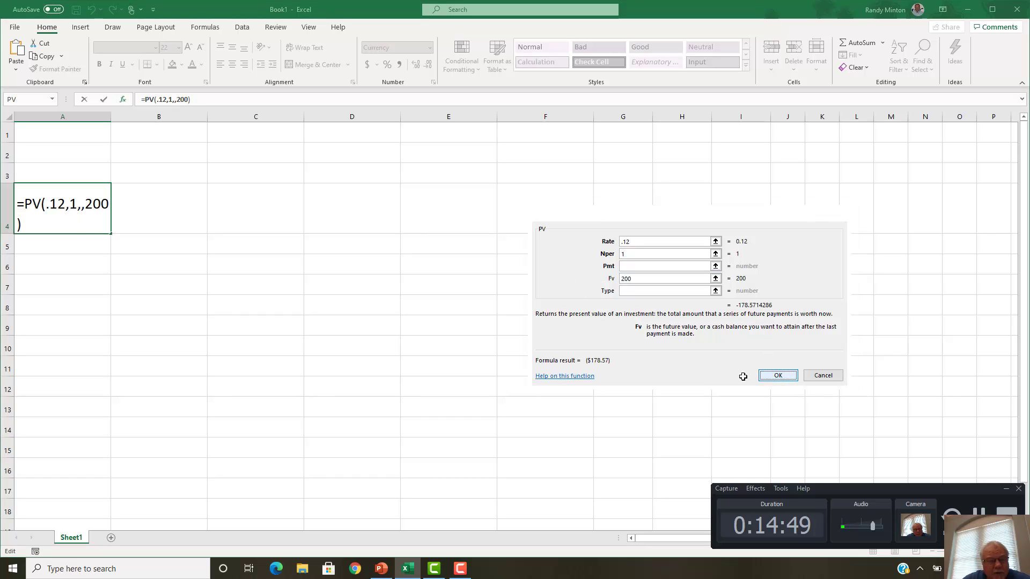
click(776, 375)
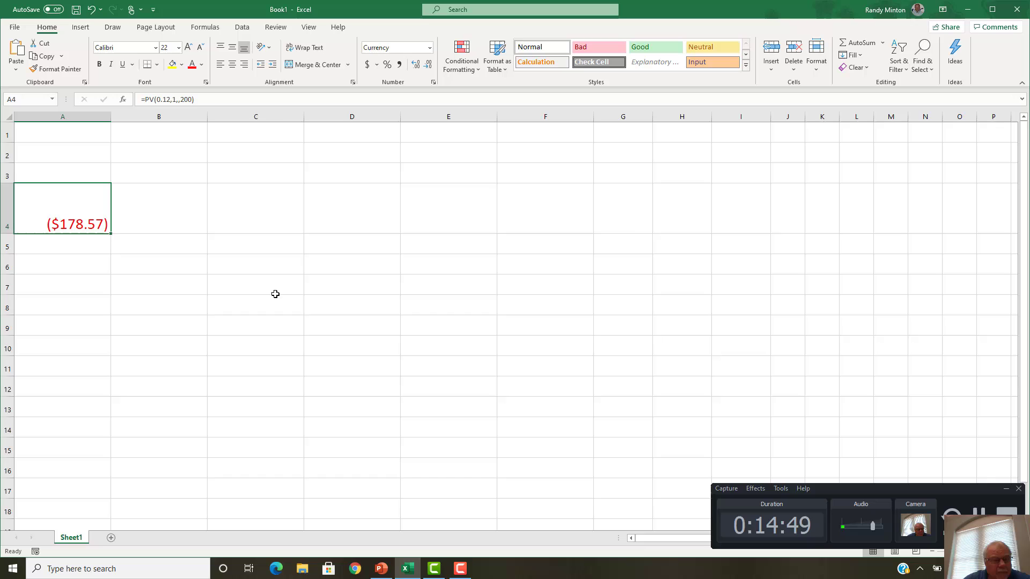
Step: Insert a PV function in cell B4 with rate .12, 3 periods and a future value of 400
click(154, 211)
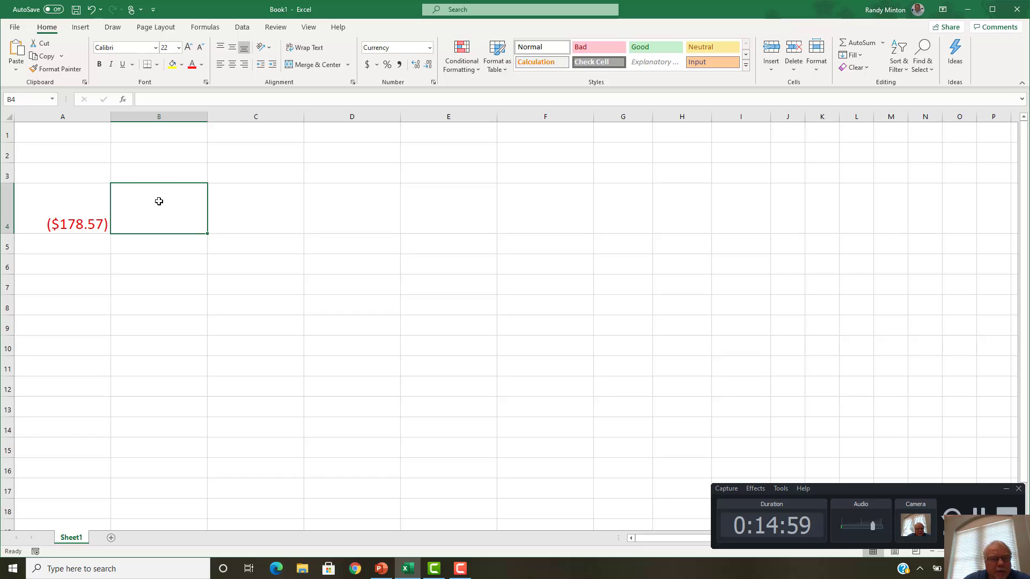
click(124, 100)
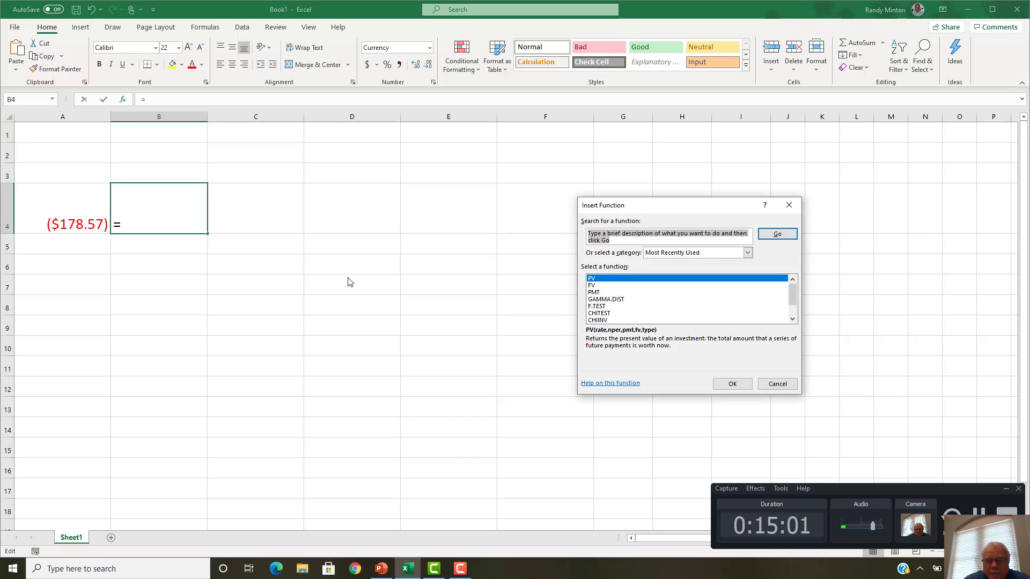
click(729, 384)
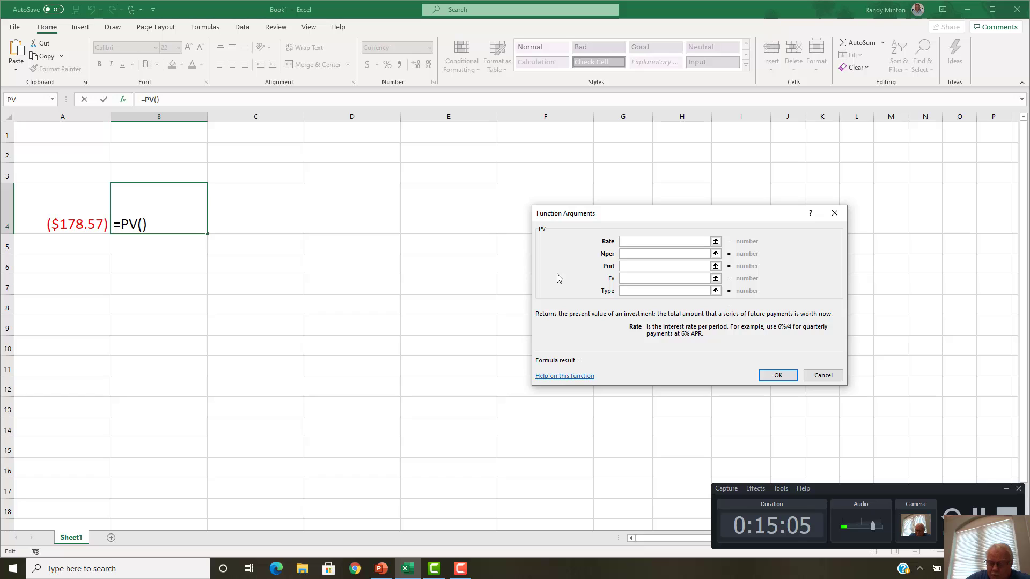
text(.12)
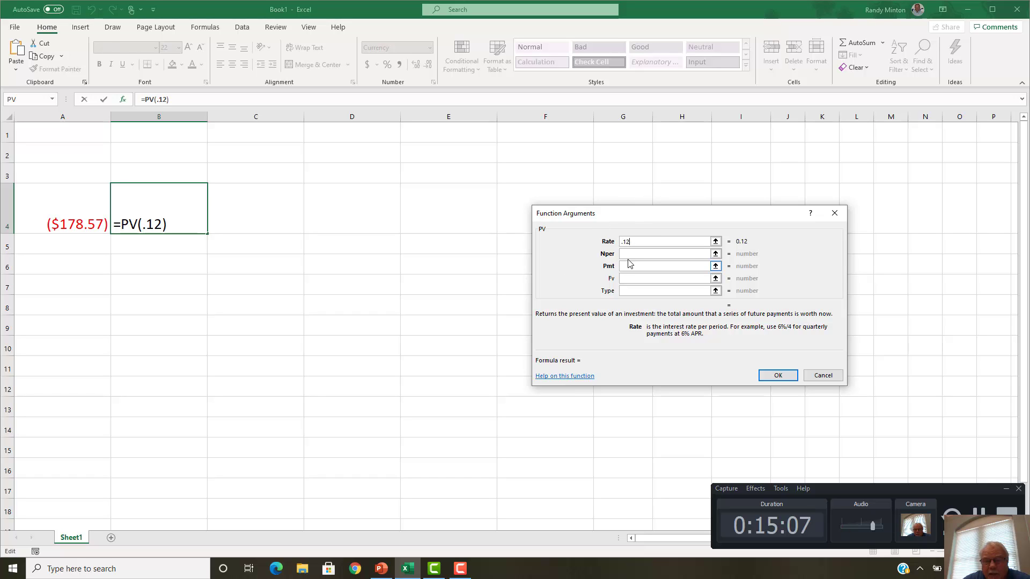
key(Tab)
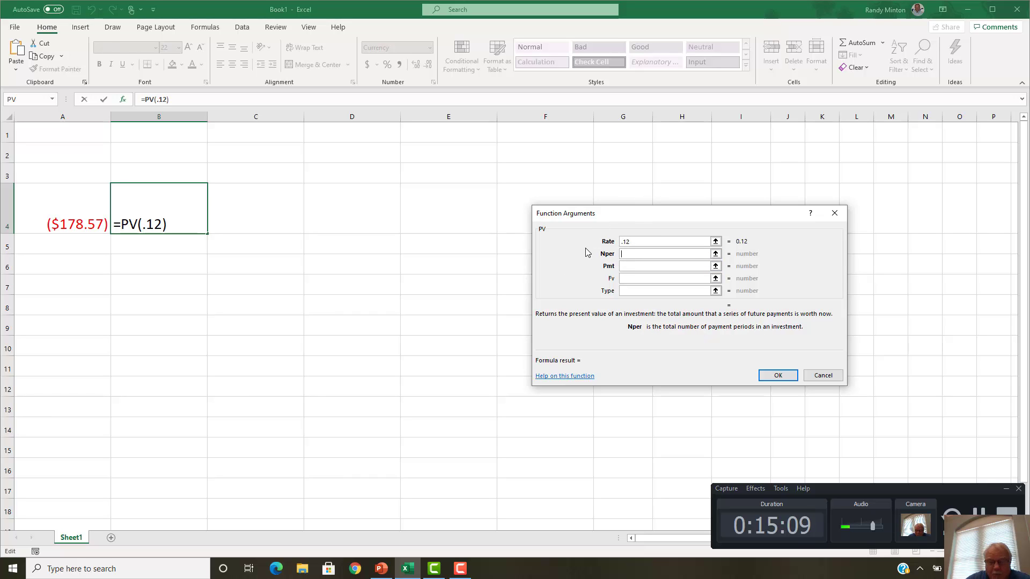
text(3)
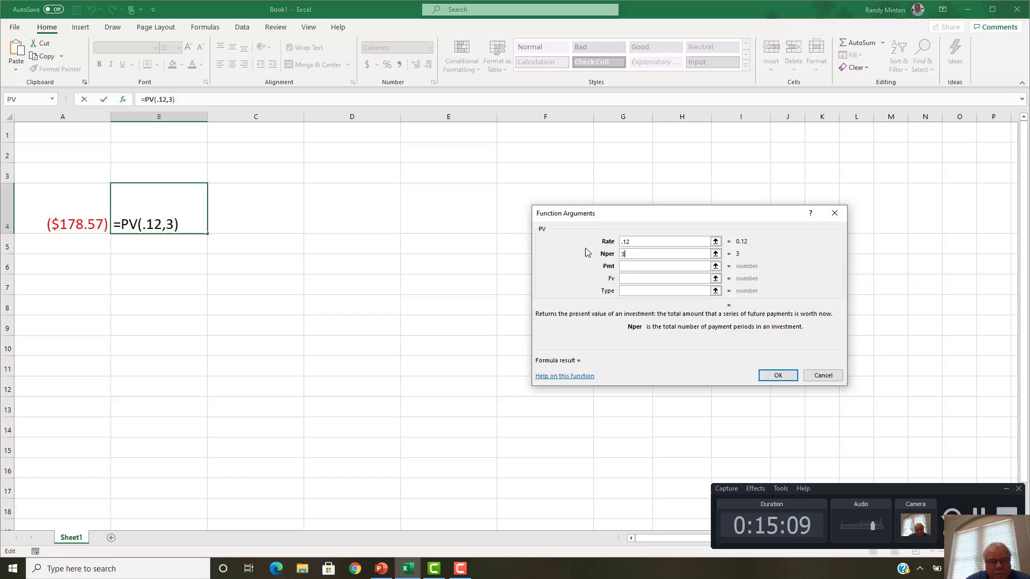
click(632, 282)
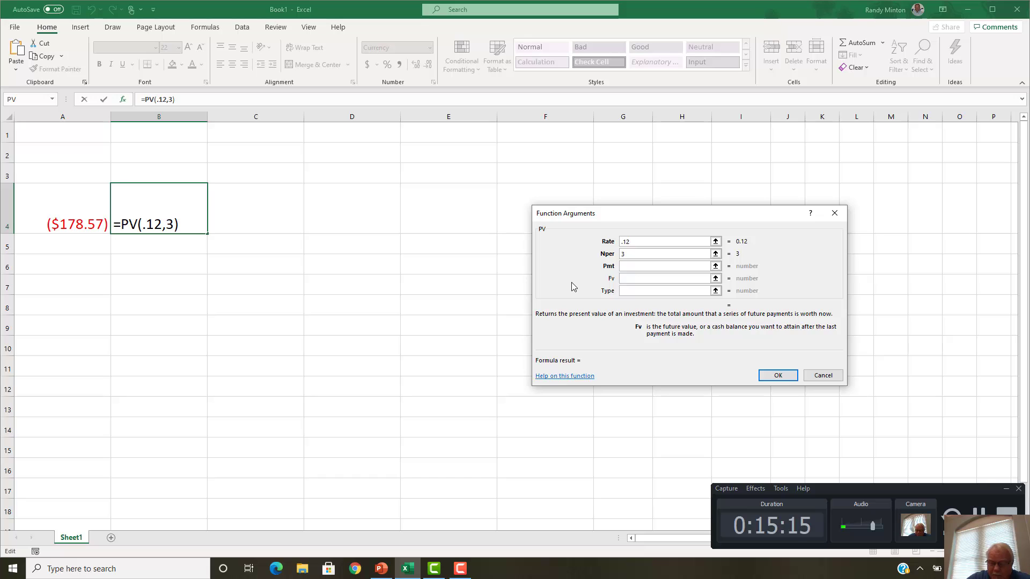
text(400)
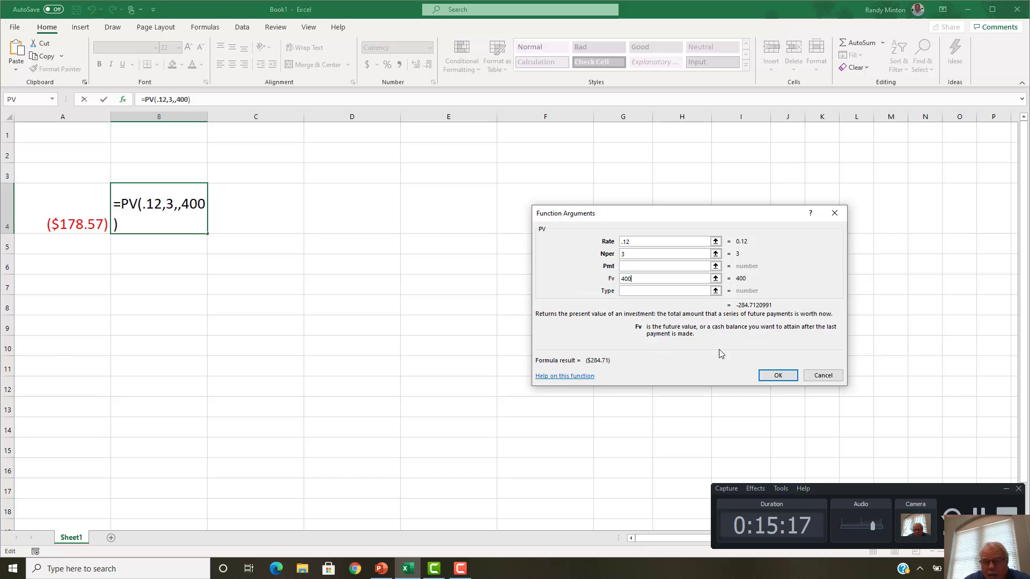
click(777, 374)
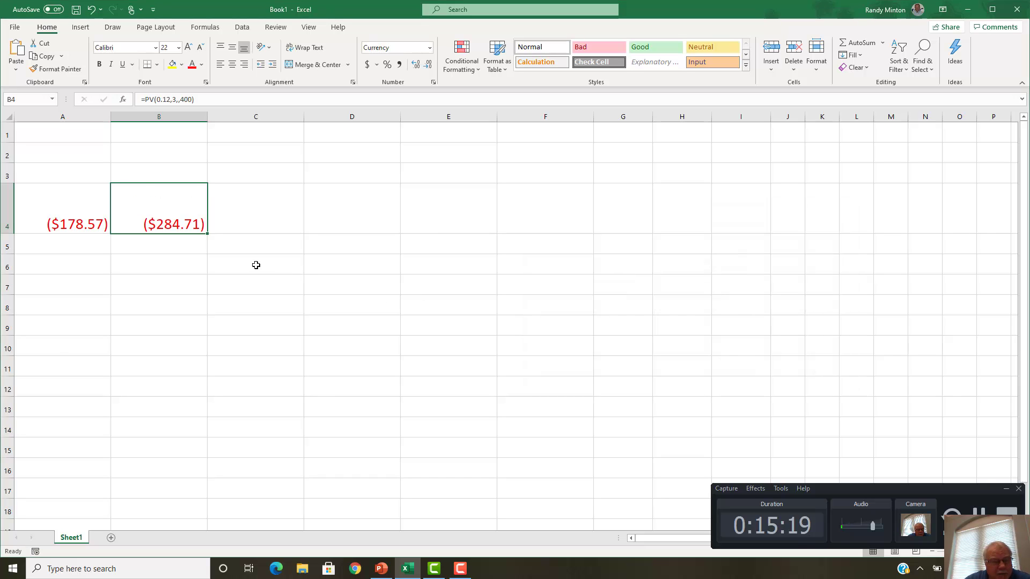
Step: Insert a PV function in cell C4 with rate .12, 2 periods and a future value of 600
click(246, 229)
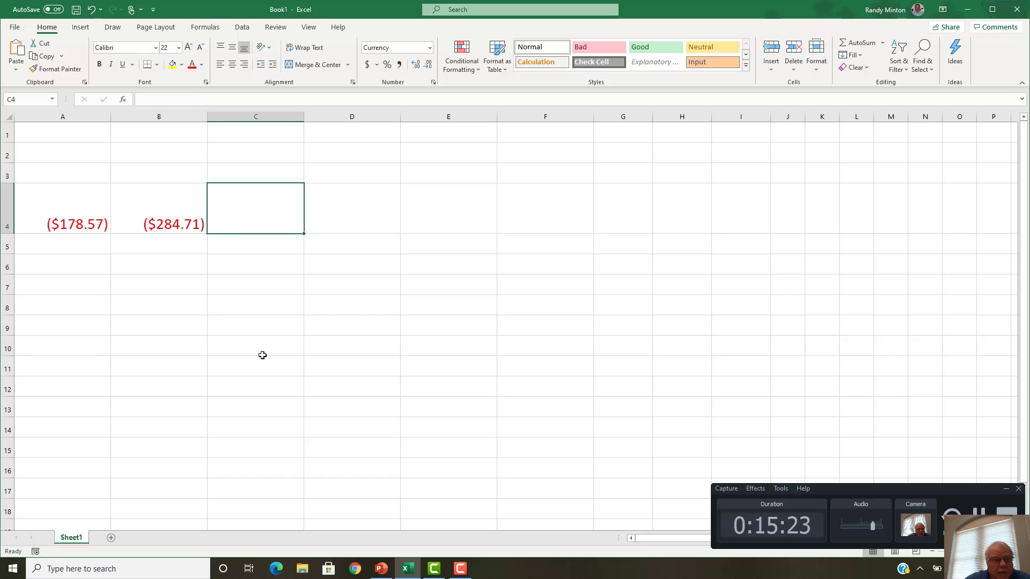
click(123, 100)
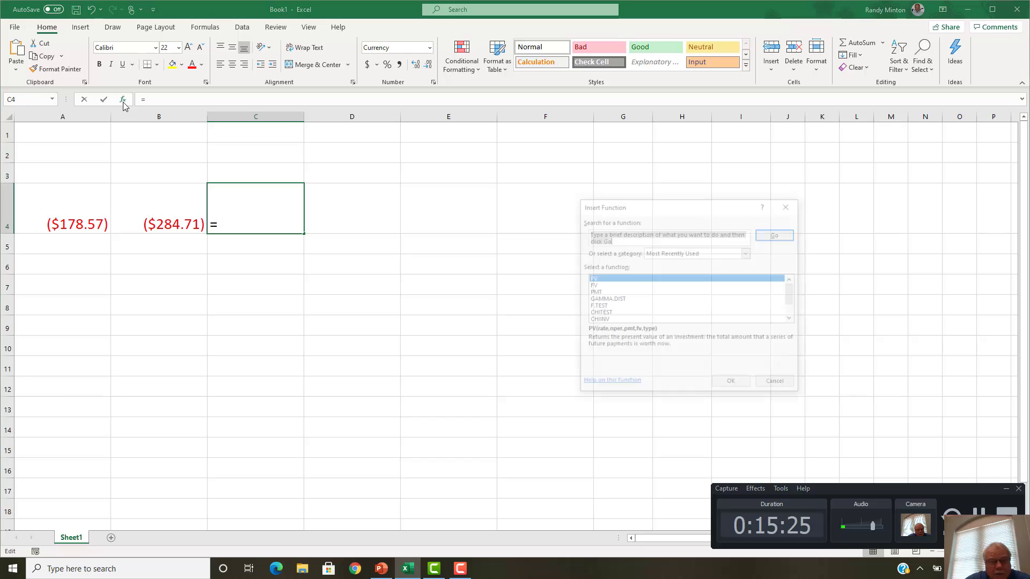
double_click(591, 279)
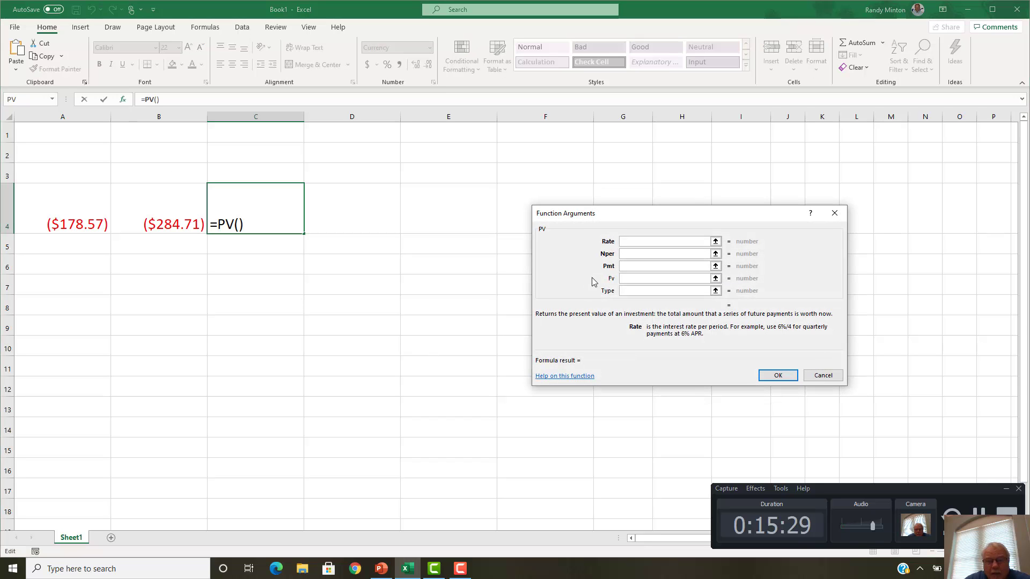
text(.12)
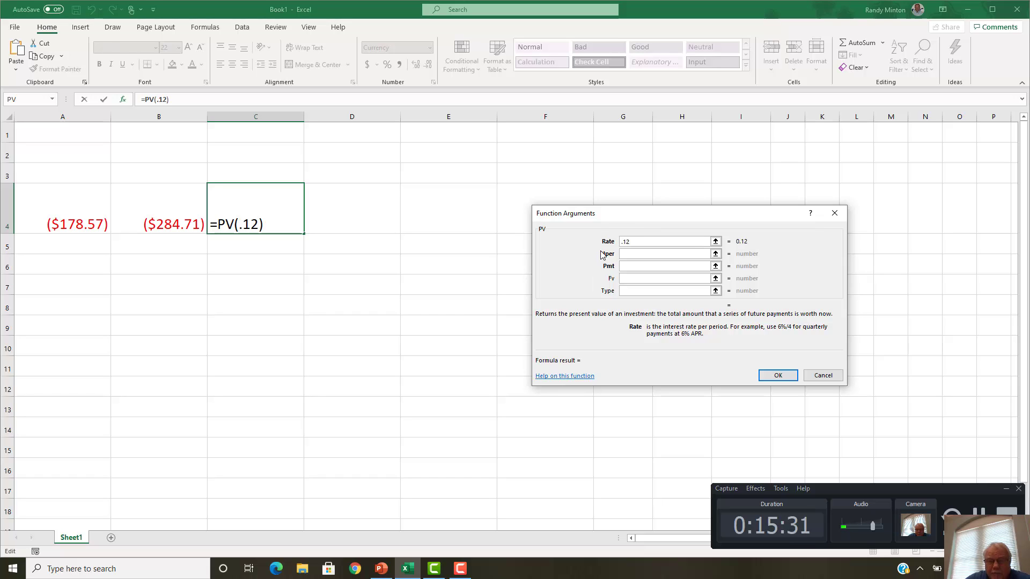
key(Tab)
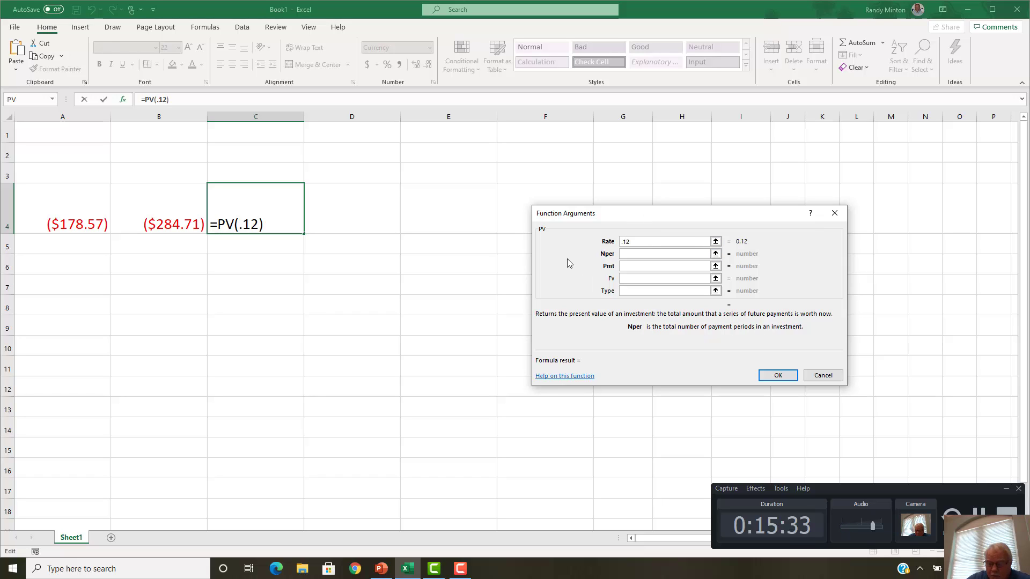
text(2)
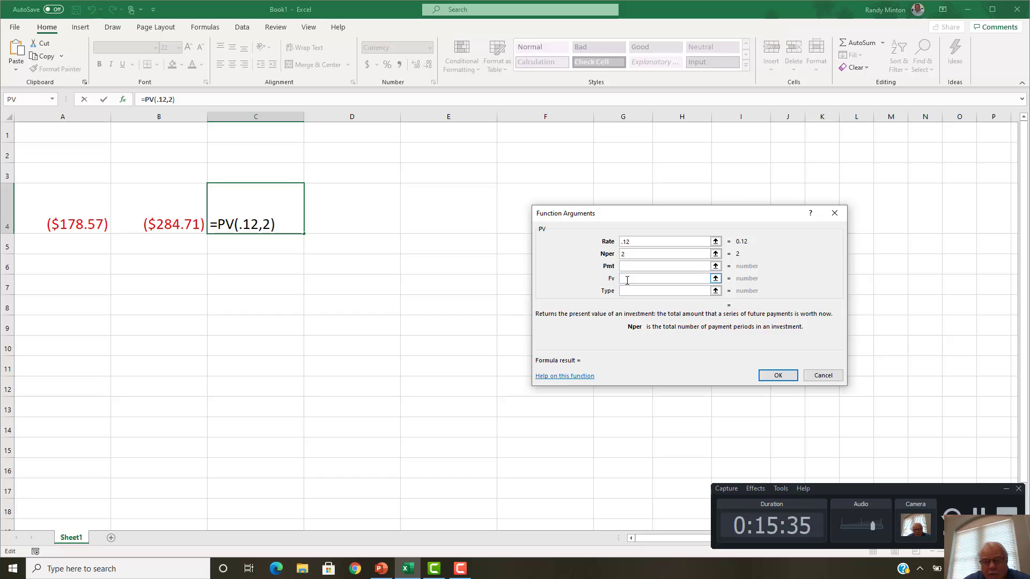
click(627, 280)
text(600)
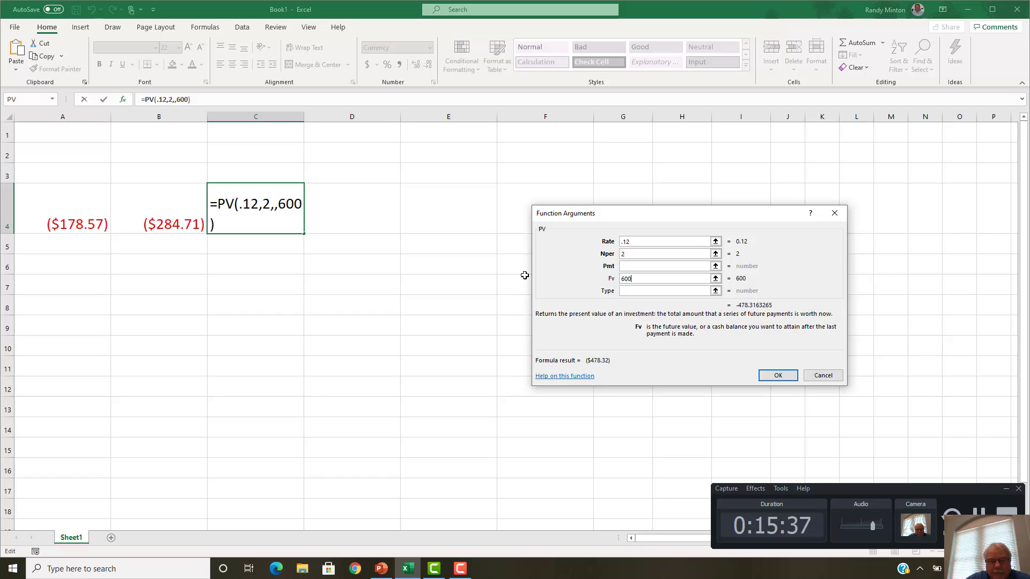
click(779, 375)
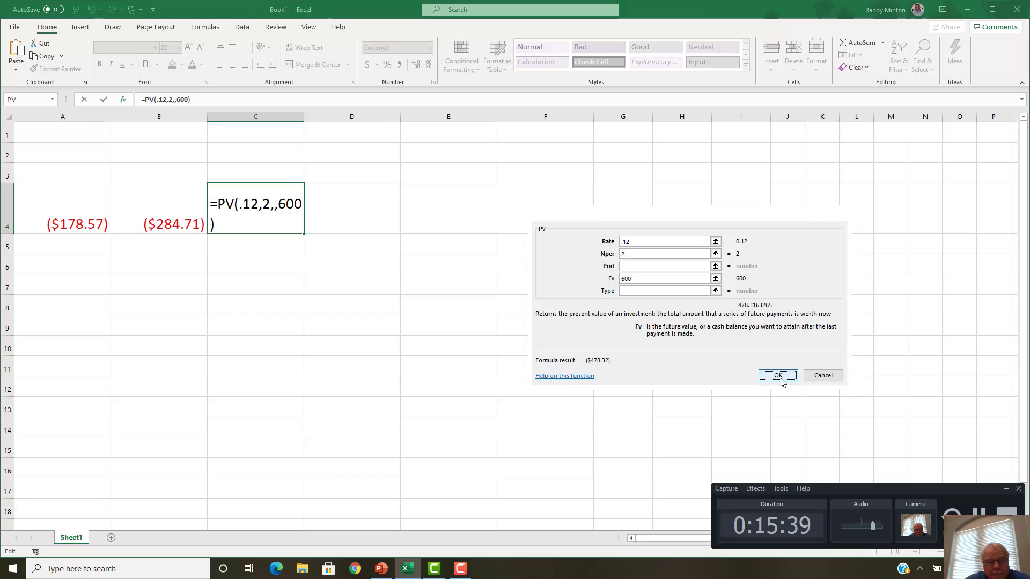
Step: Insert a PV function in cell D4 with rate .12, 4 periods and a future value of 800
click(340, 211)
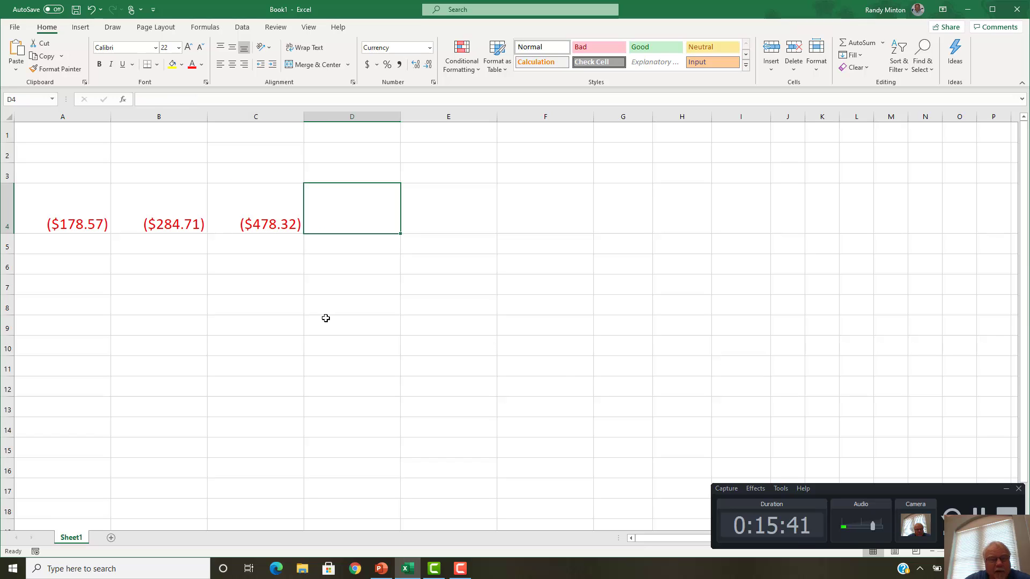
click(124, 100)
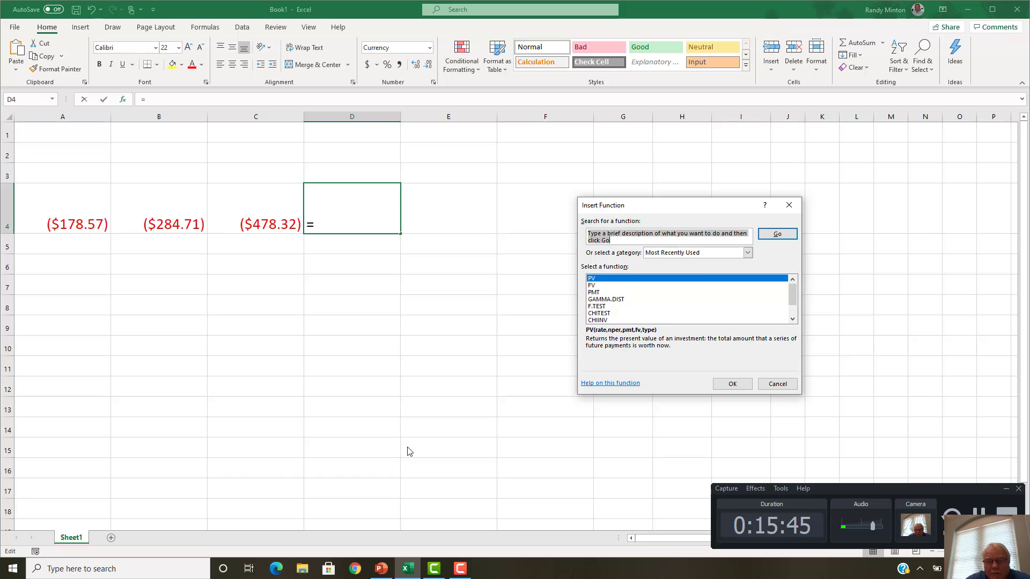
double_click(593, 279)
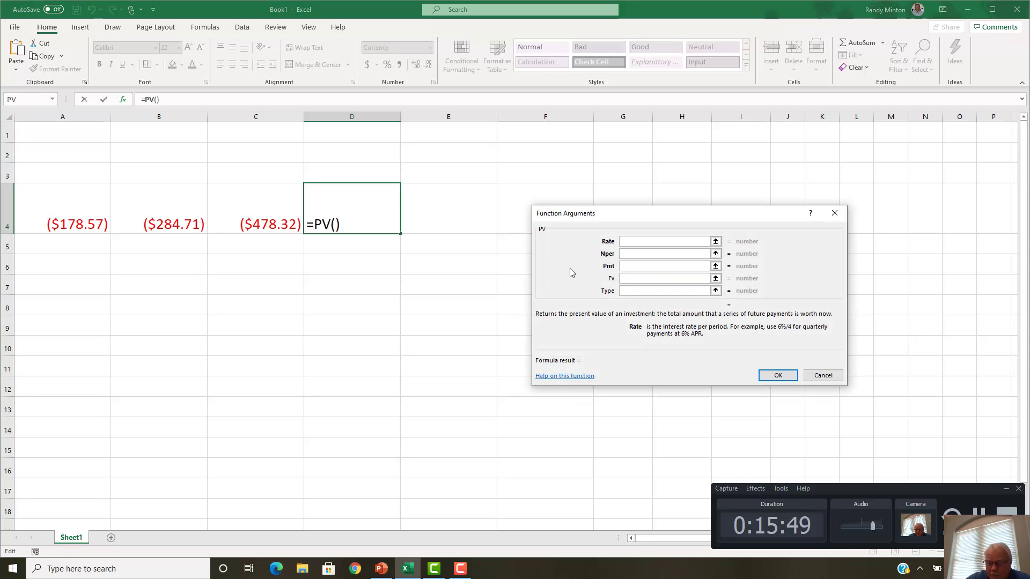
text(.12)
click(634, 257)
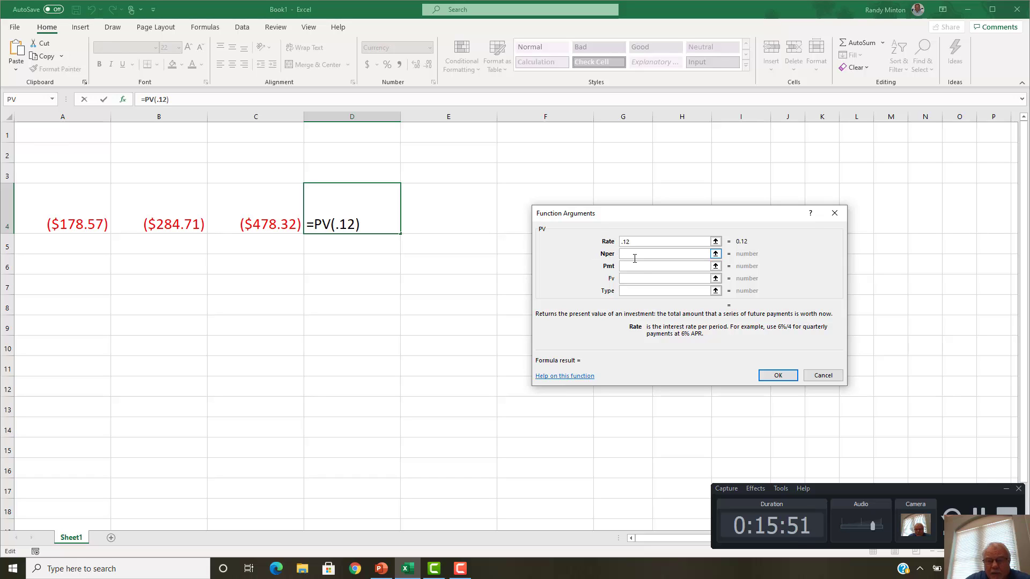
text(4)
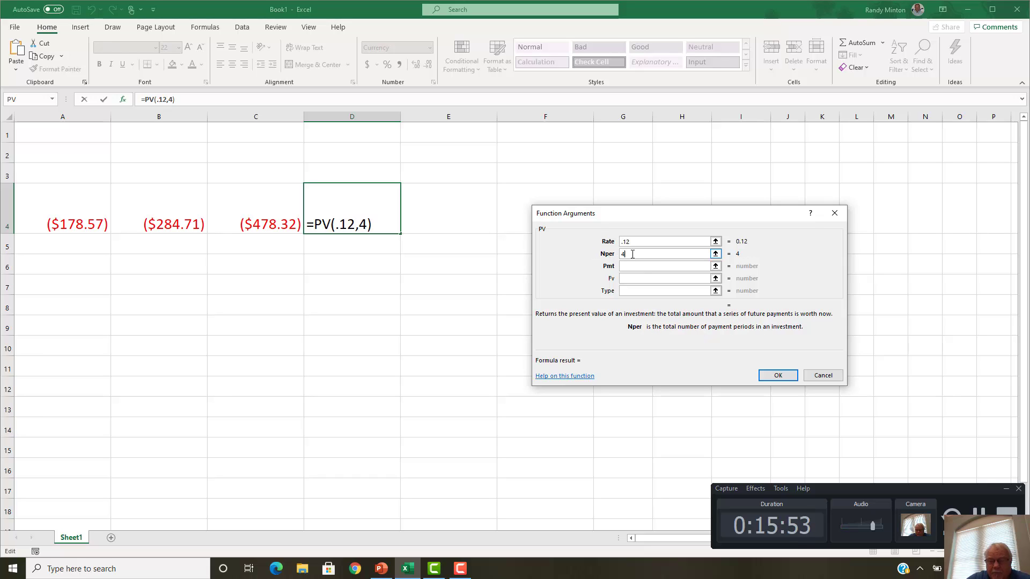
click(638, 279)
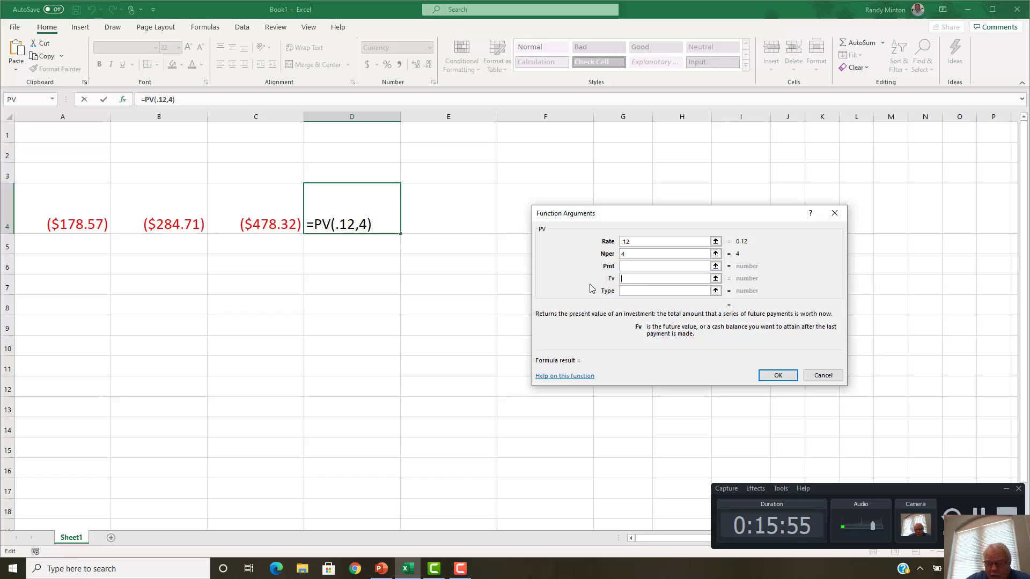
text(800)
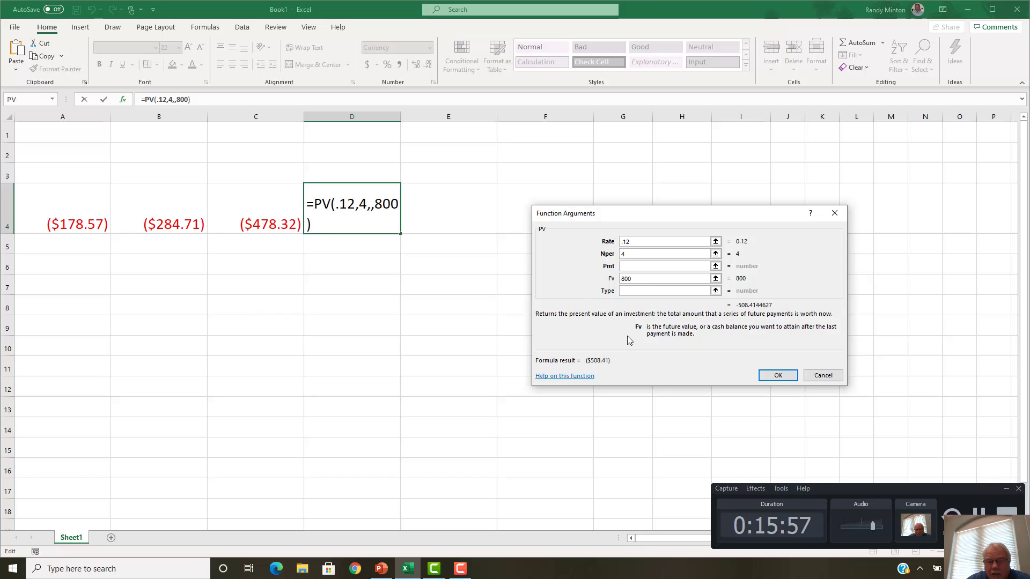
click(777, 374)
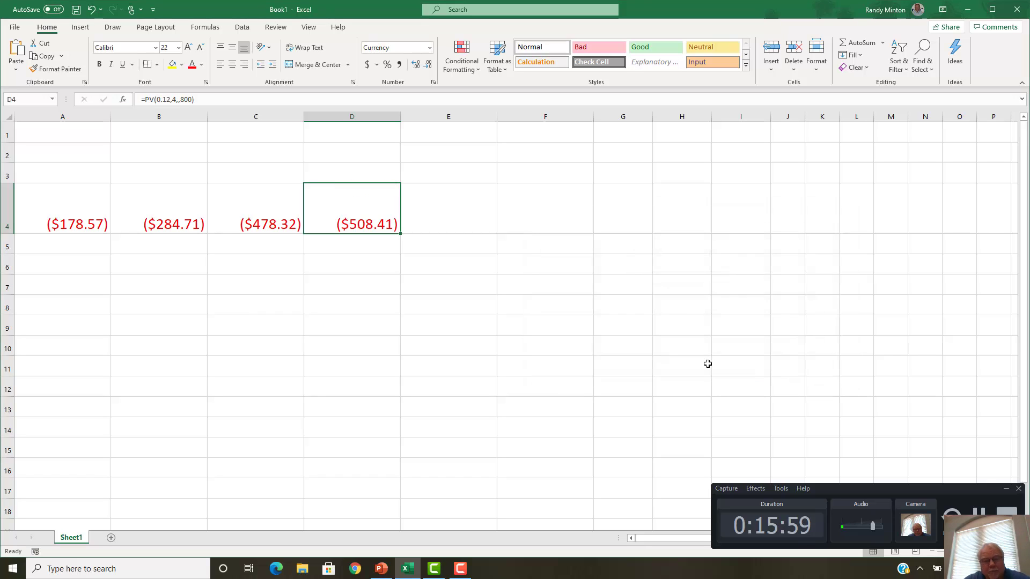
Step: Total the present values in A4:D4 with a SUM formula in cell E4
click(429, 213)
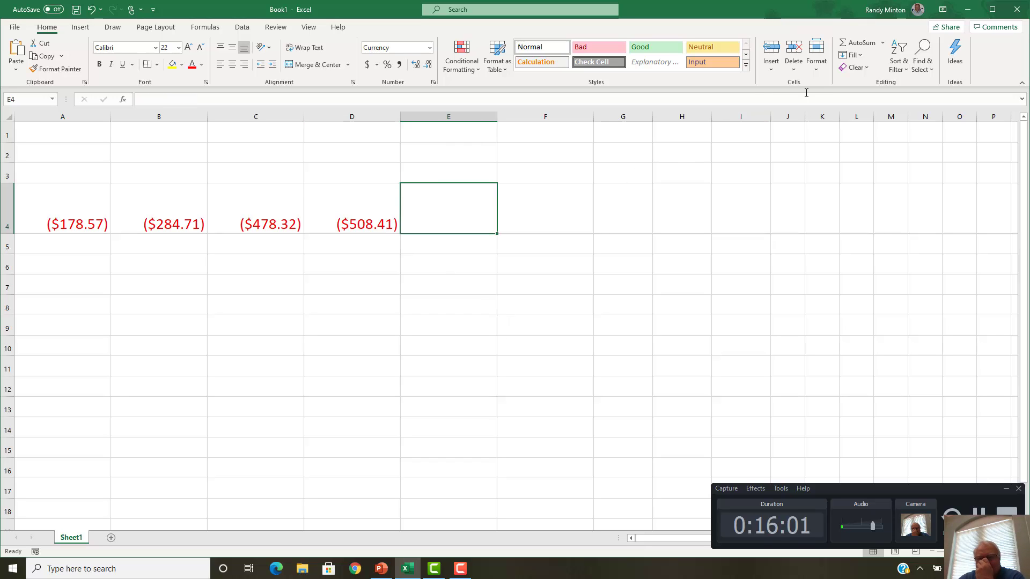
click(856, 44)
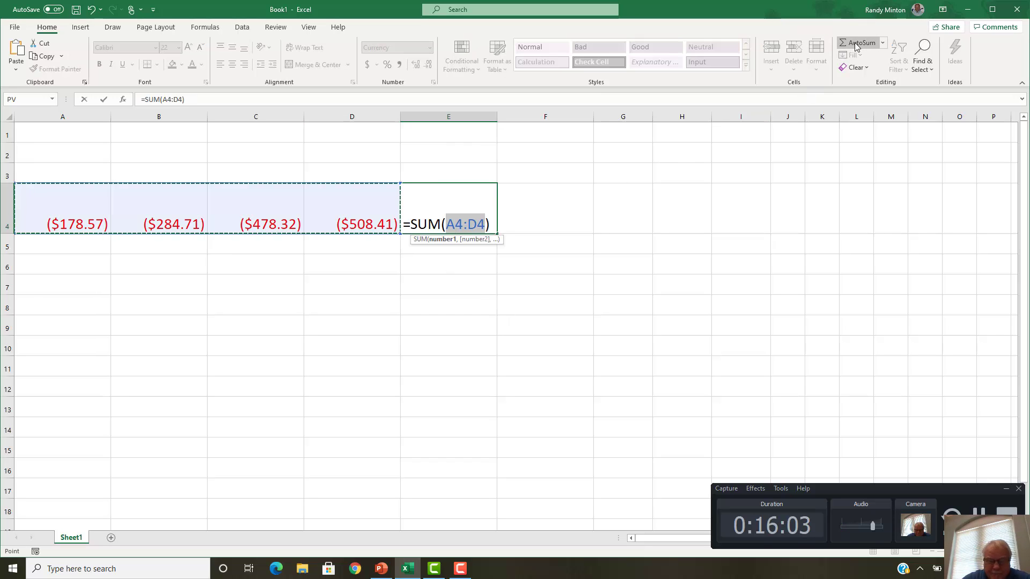
key(Return)
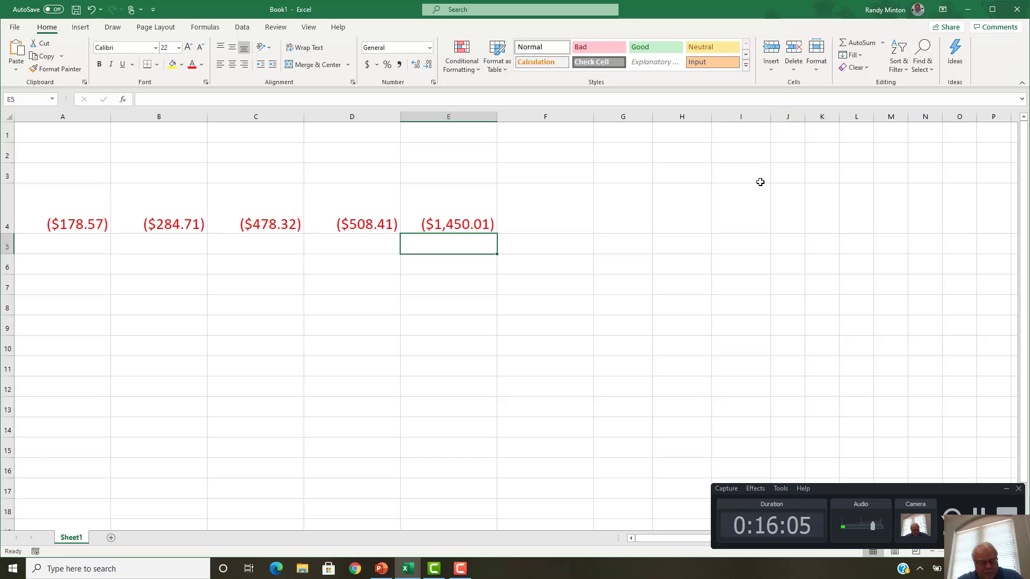
Step: Compare the present values and the formulas in A4 and B4 with the Example 6.3 slide in PowerPoint, returning to Excel
key(alt+Tab)
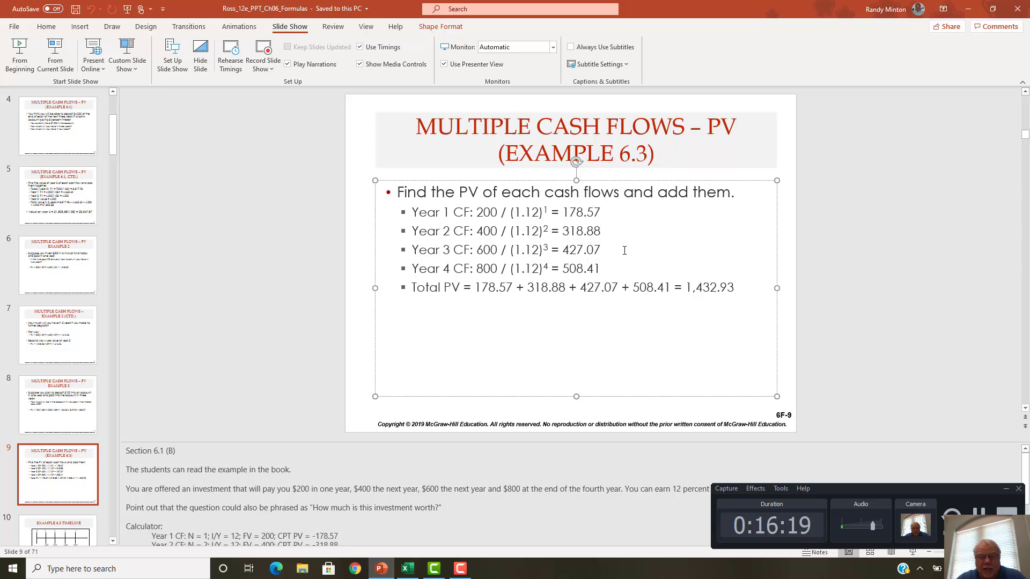
key(alt+Tab)
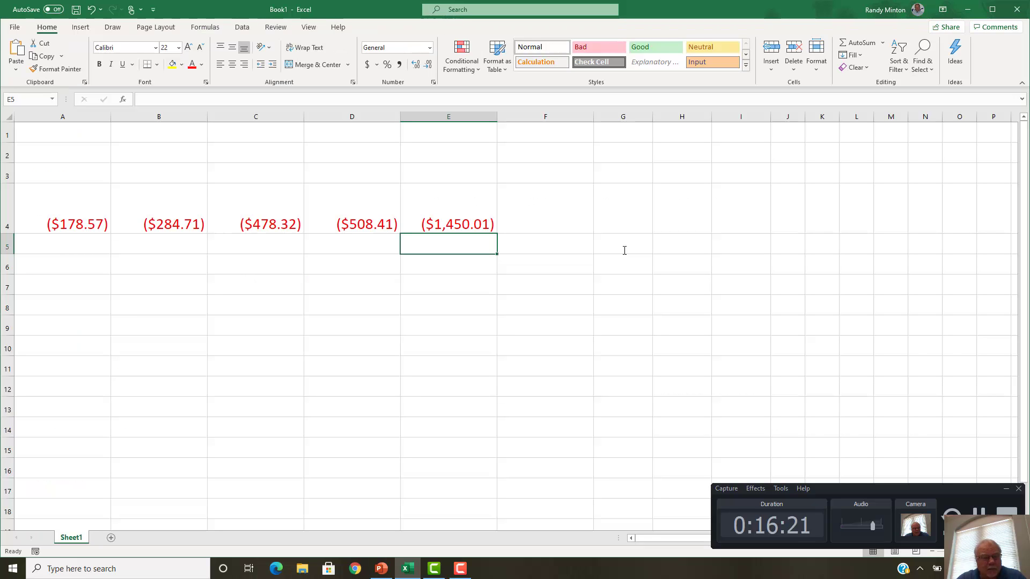
click(107, 225)
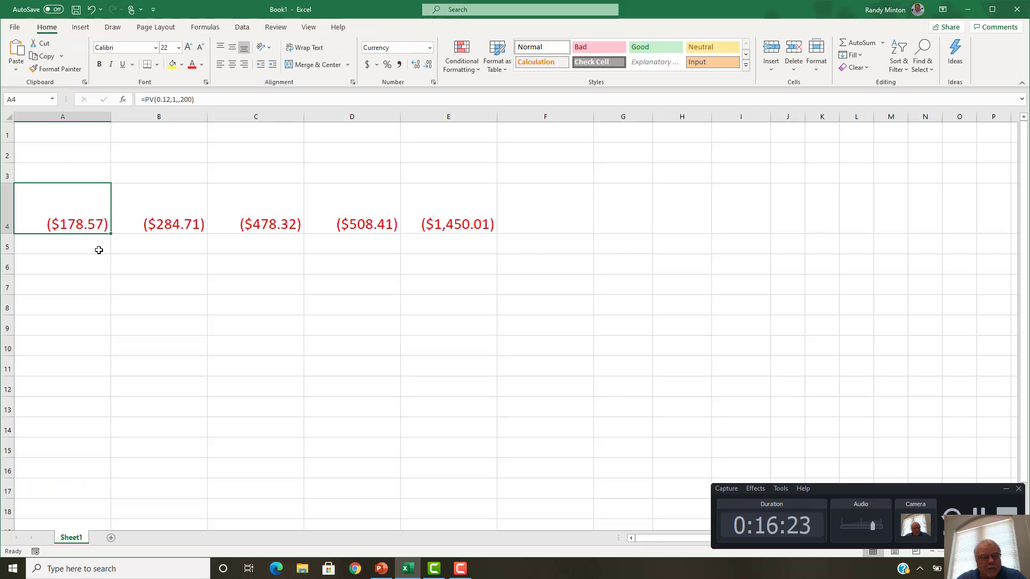
key(alt+Tab)
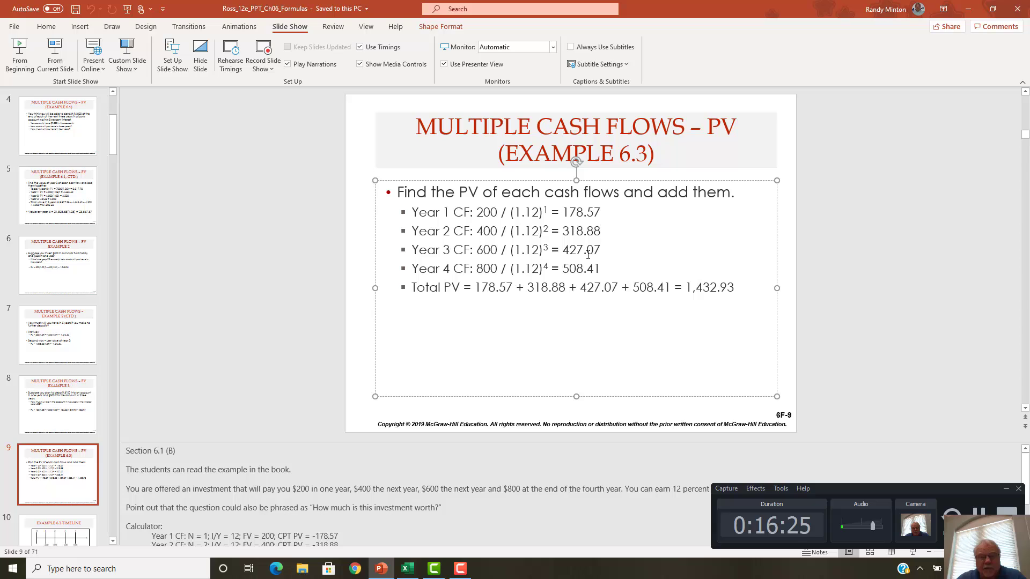
key(alt+Tab)
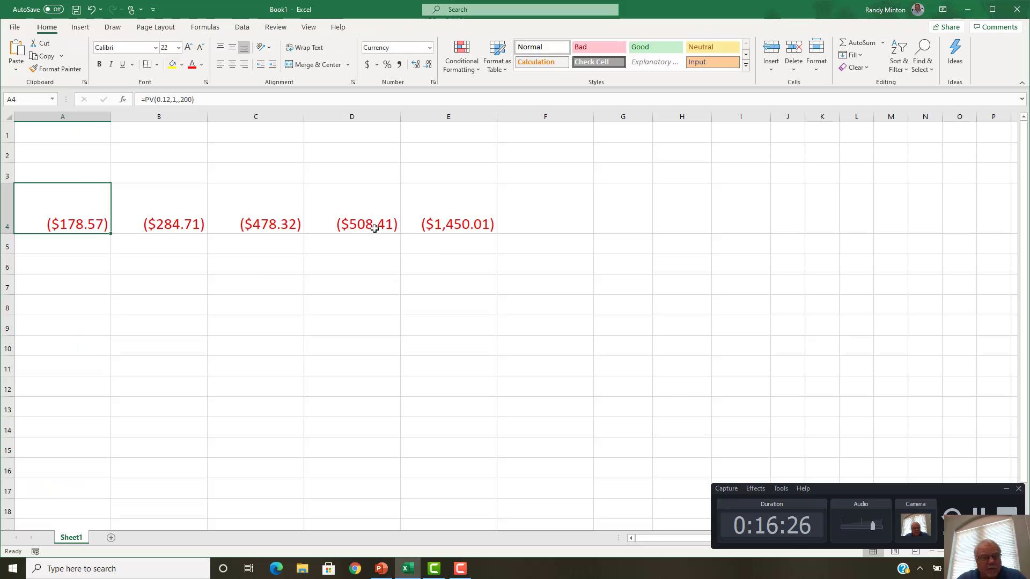
click(190, 217)
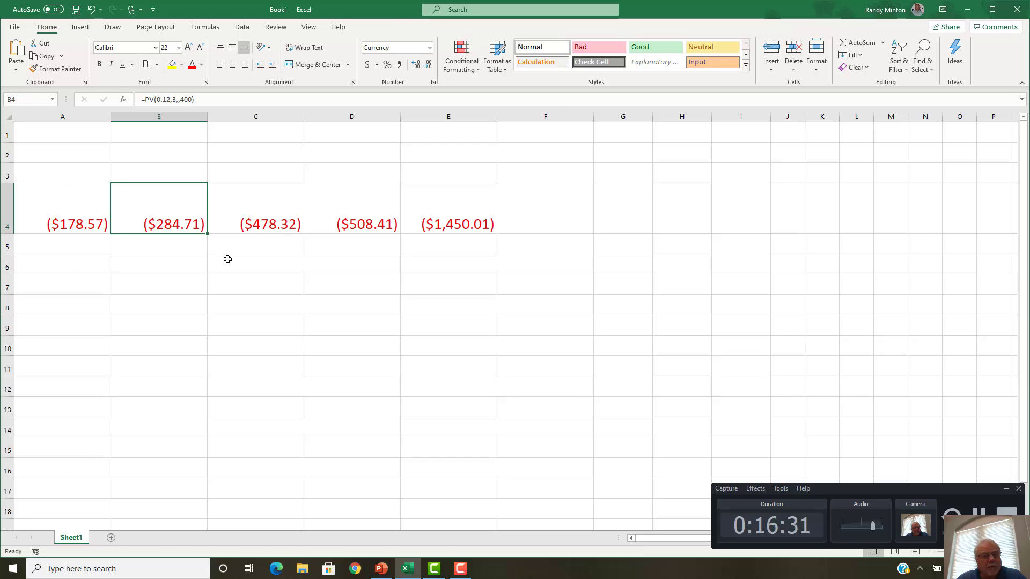
key(alt+Tab)
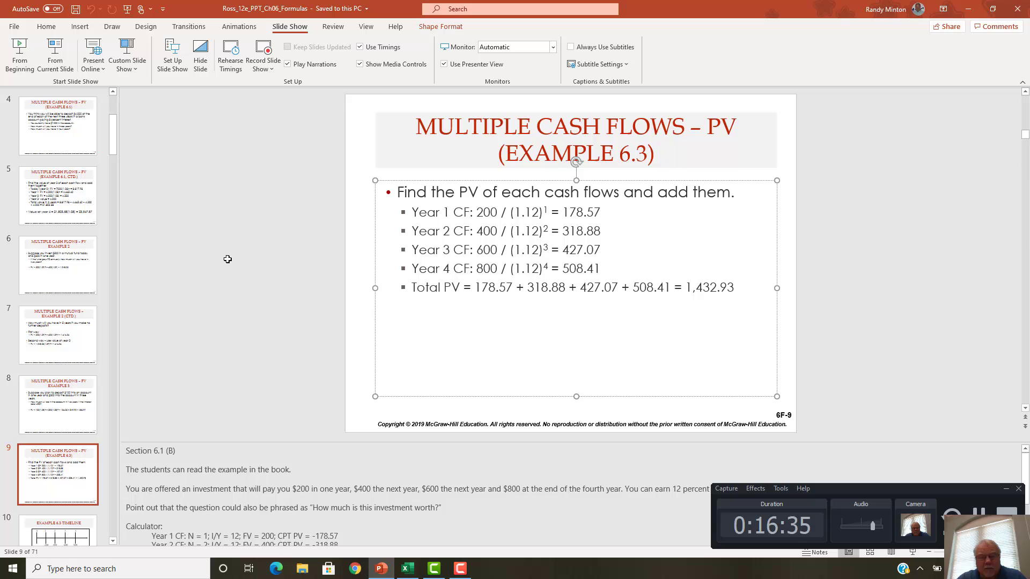
key(alt+Tab)
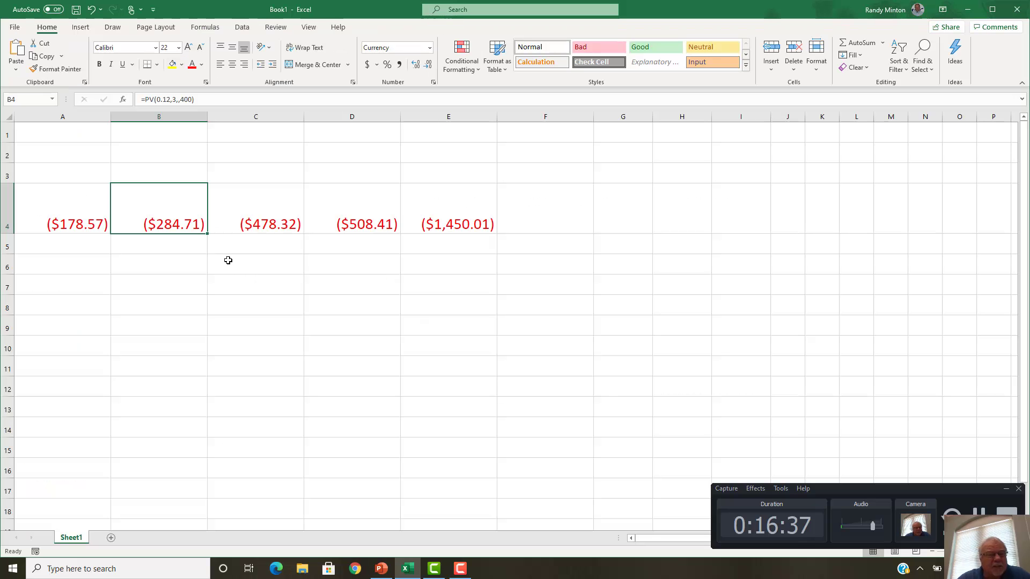
Step: Correct the PV formula in cell B4 to use 2 periods
click(174, 99)
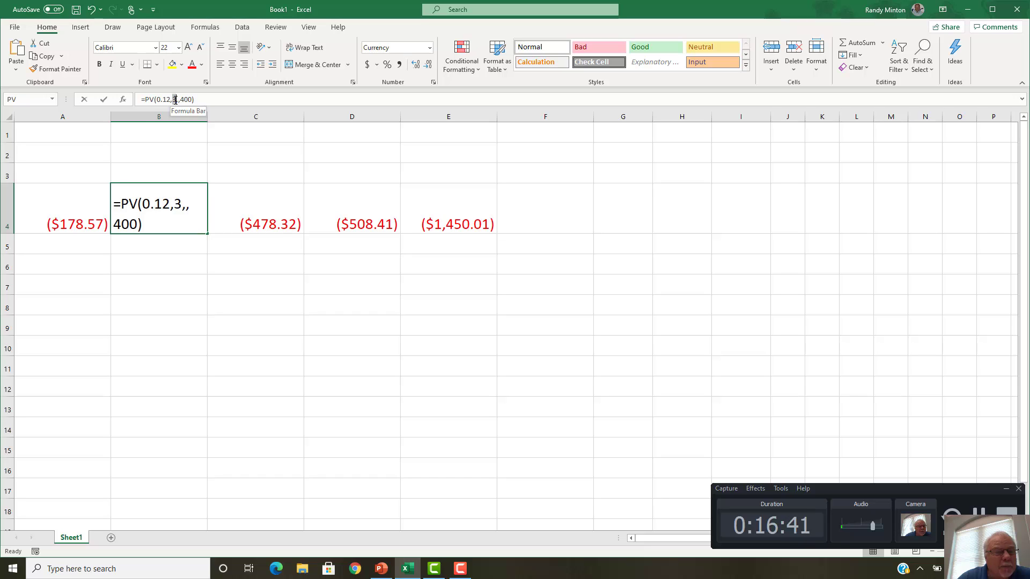
key(BackSpace)
text(2)
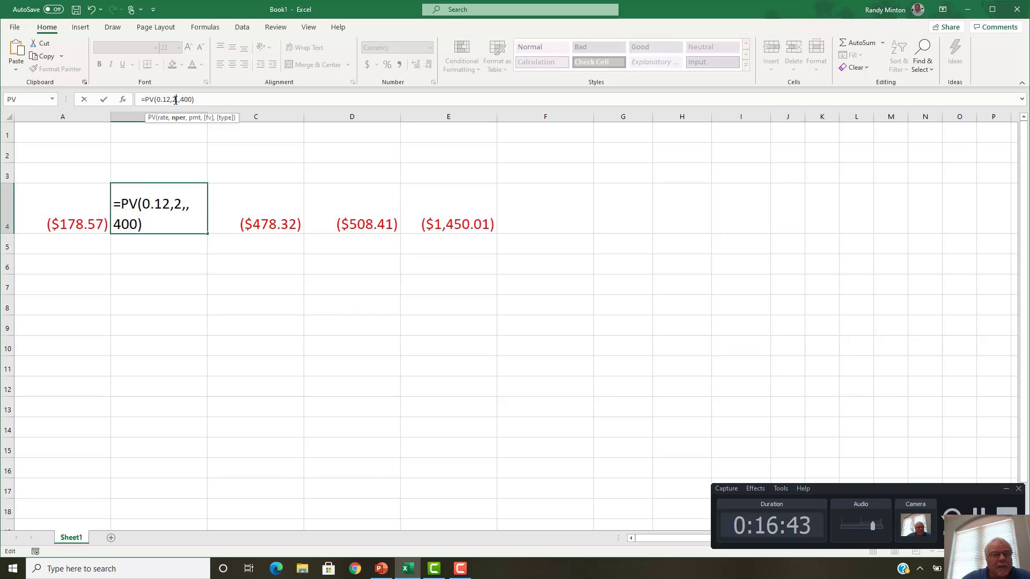
key(End)
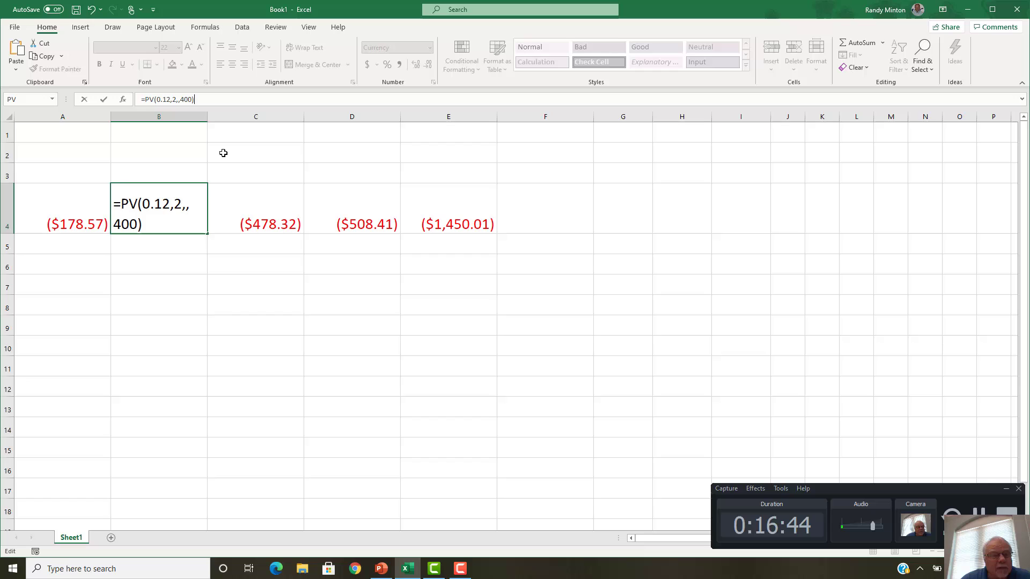
click(208, 325)
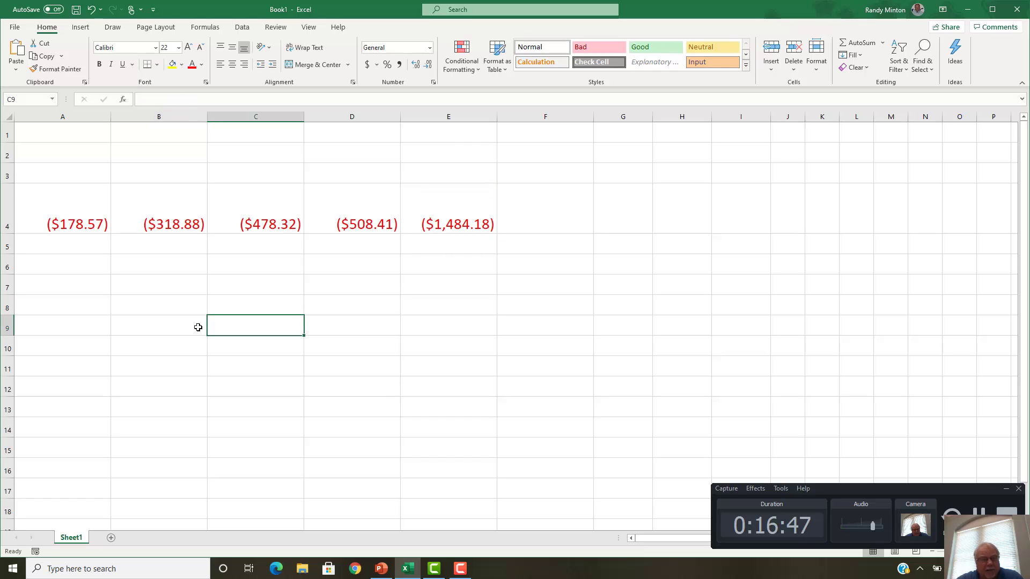
Step: Check the year 3 cash flow on the Example 6.3 slide in PowerPoint, and correct Excel's cell C4 PV formula to use 3 periods
key(alt+Tab)
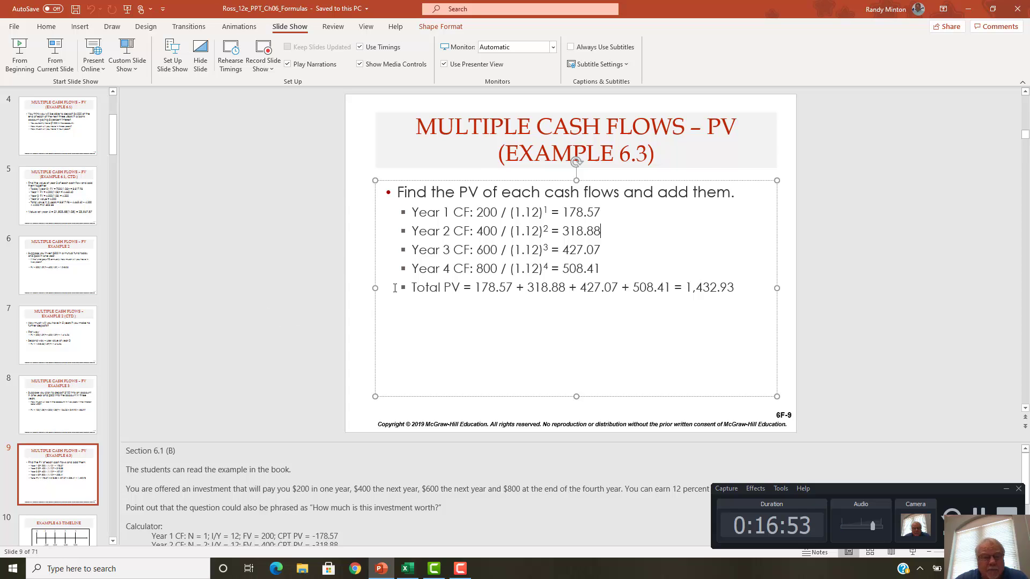
key(alt+Tab)
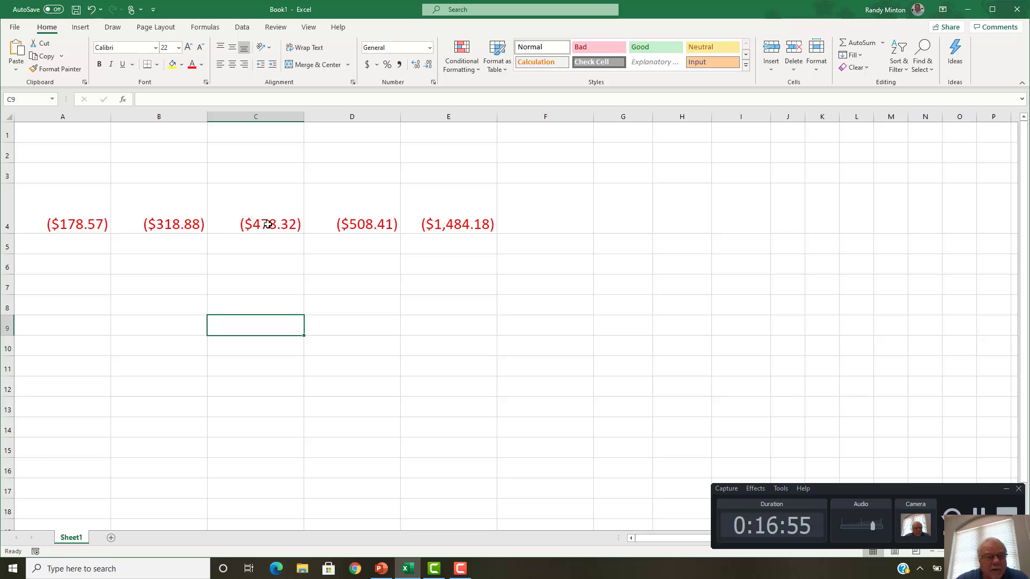
click(251, 213)
double_click(175, 102)
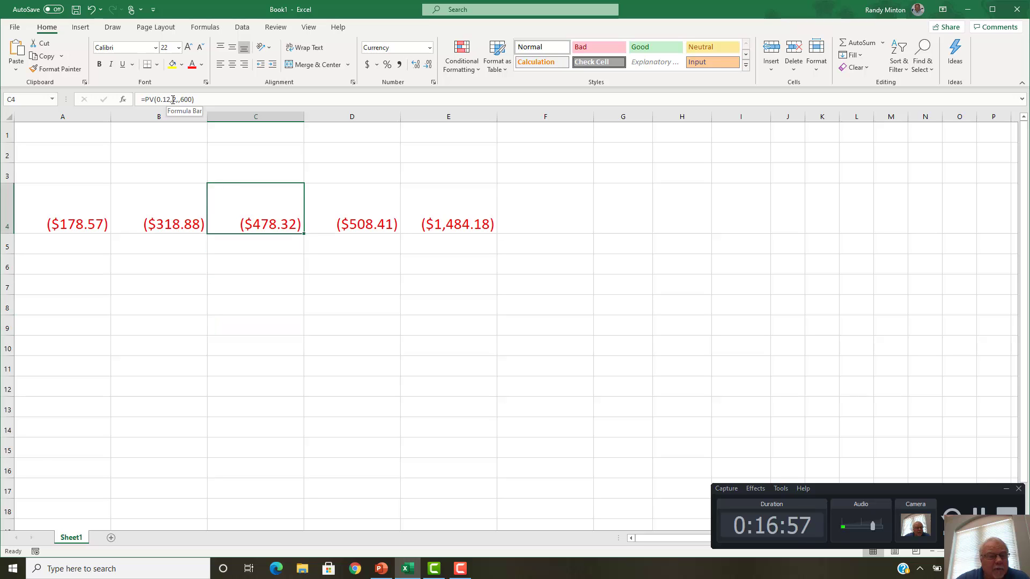
text(2,3)
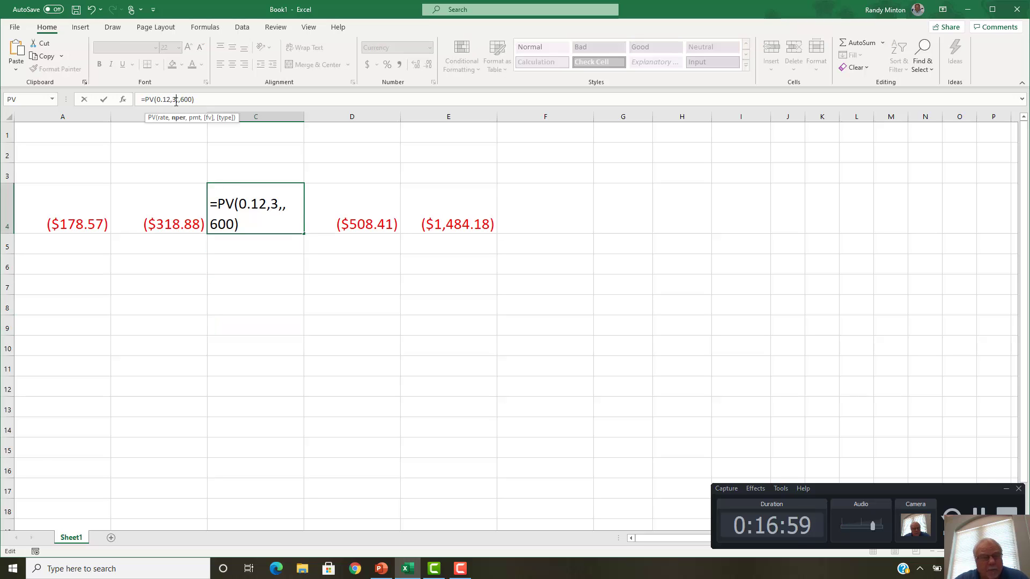
click(203, 102)
drag(332, 420, 346, 408)
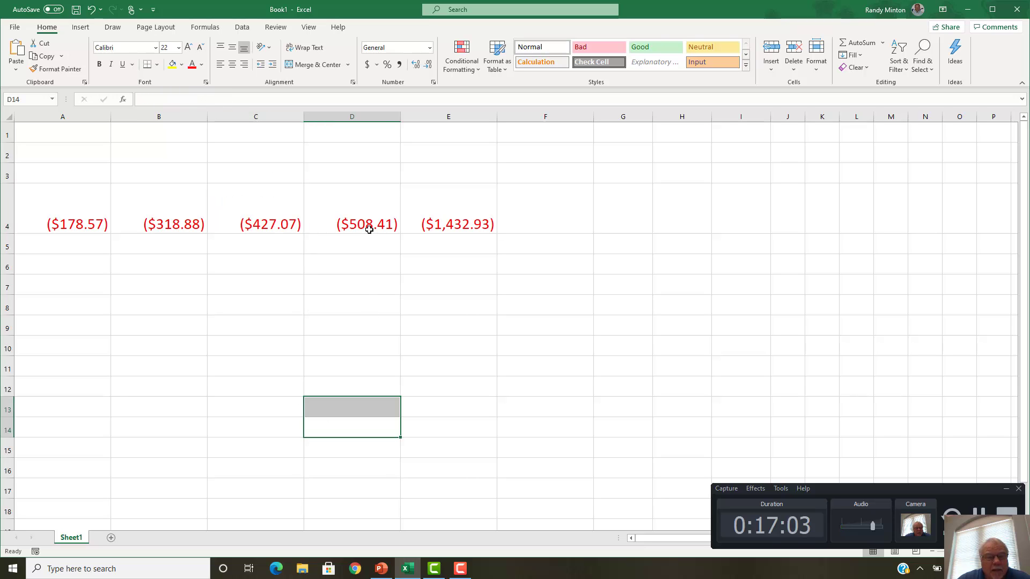
Step: Review the formulas in D4 and E4 and compare the results with the Example 6.3 slide in PowerPoint, returning to Excel
click(376, 224)
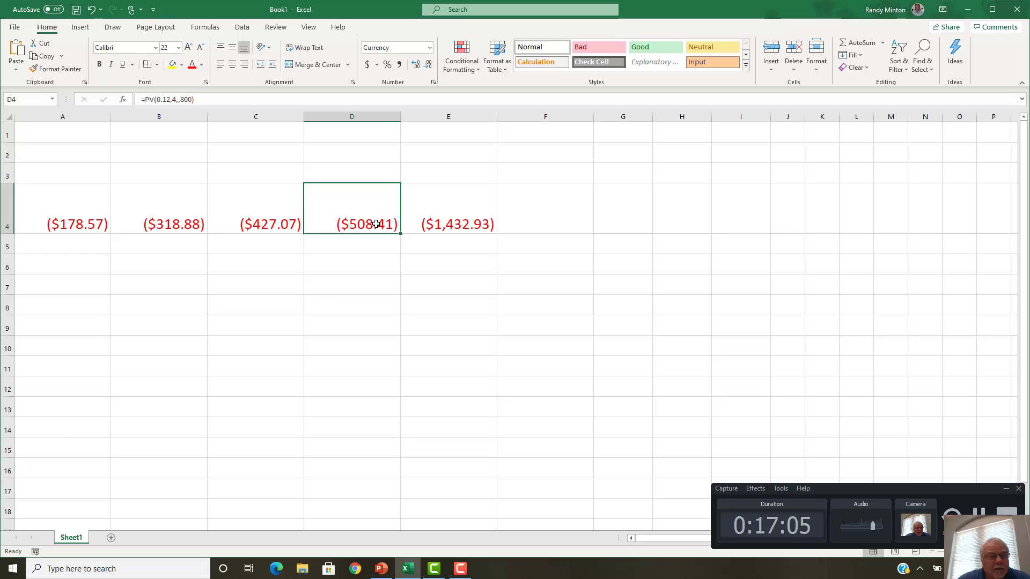
click(456, 224)
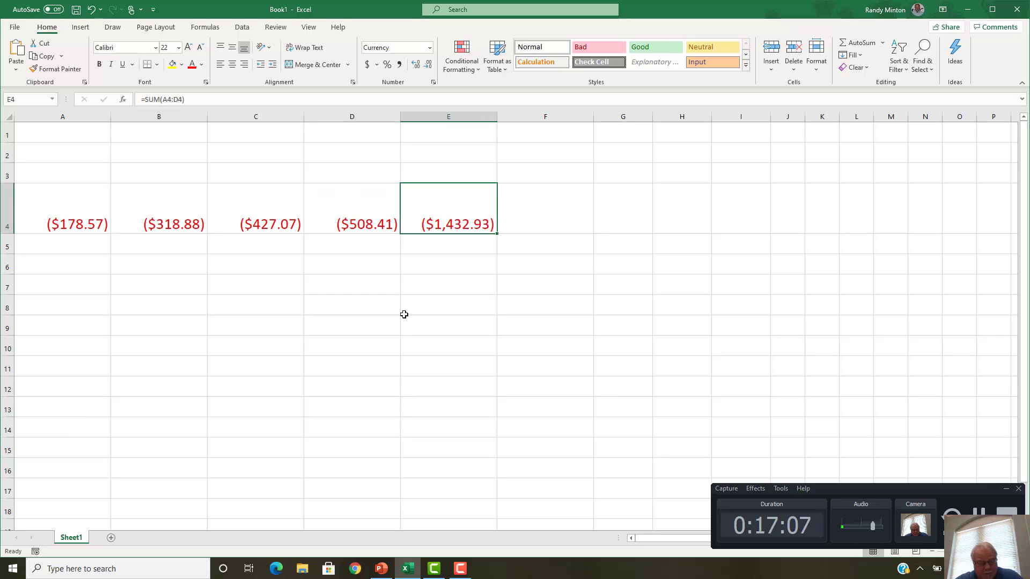
key(alt+Tab)
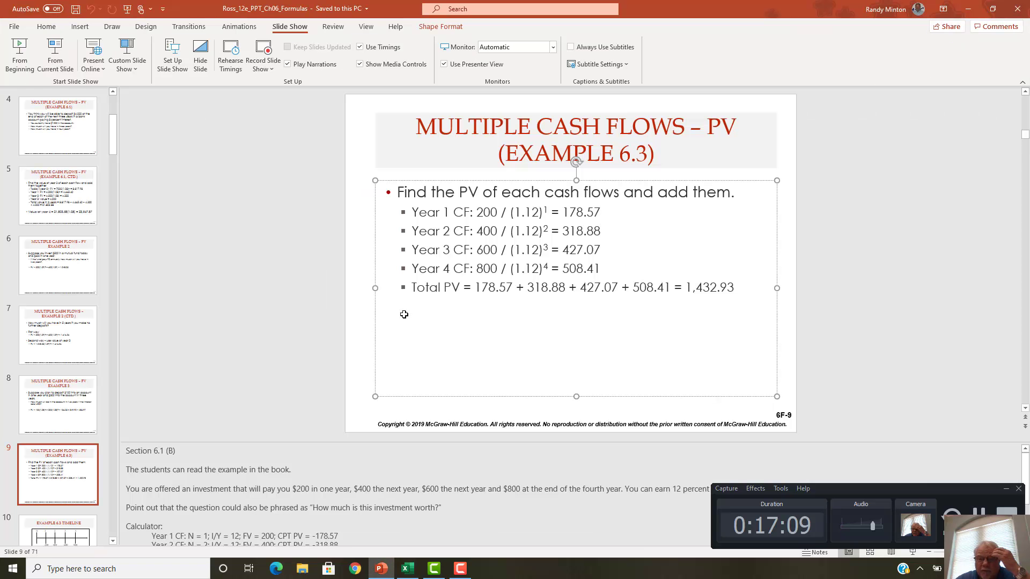
key(alt+Tab)
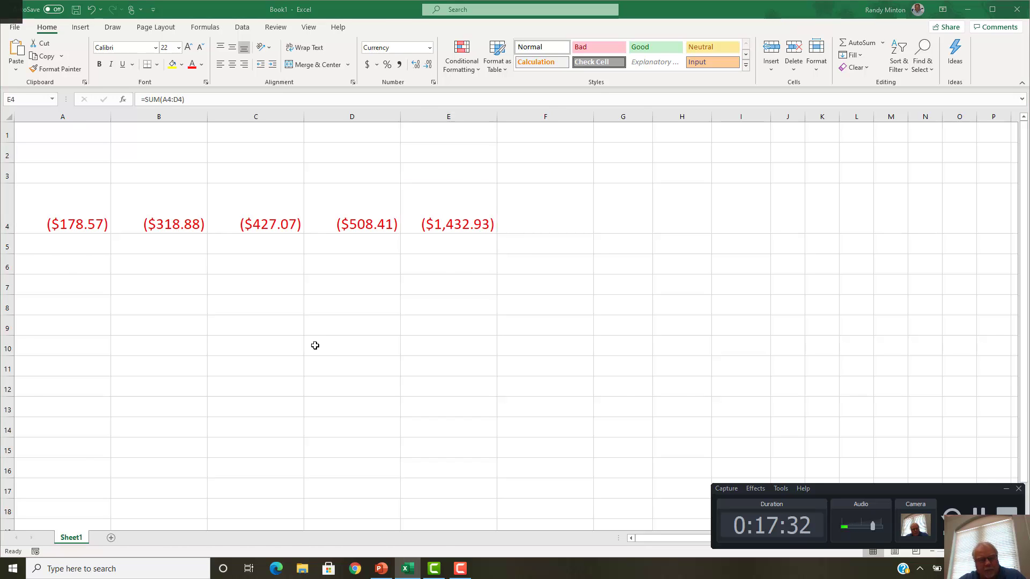
Step: Switch to PowerPoint and display slide 11, Multiple Cash Flows Using a Spreadsheet
key(alt+Tab)
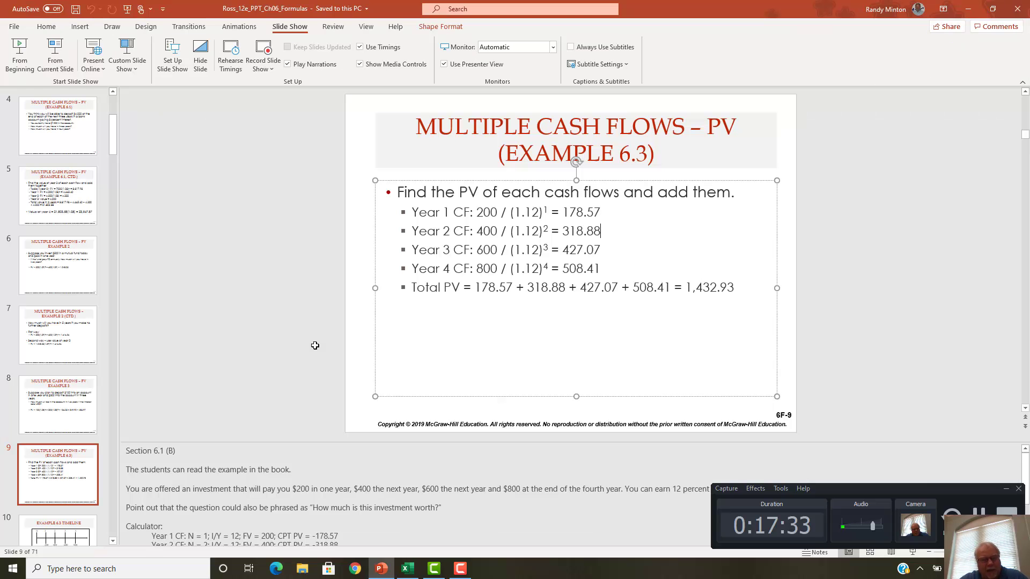
click(113, 542)
scroll(112, 541, down, 5)
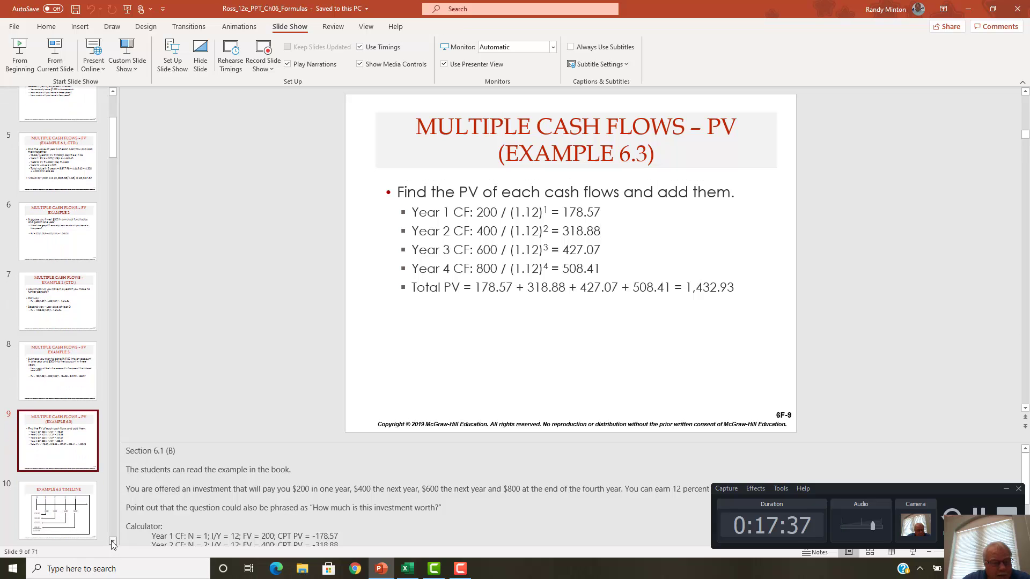
scroll(112, 542, down, 2)
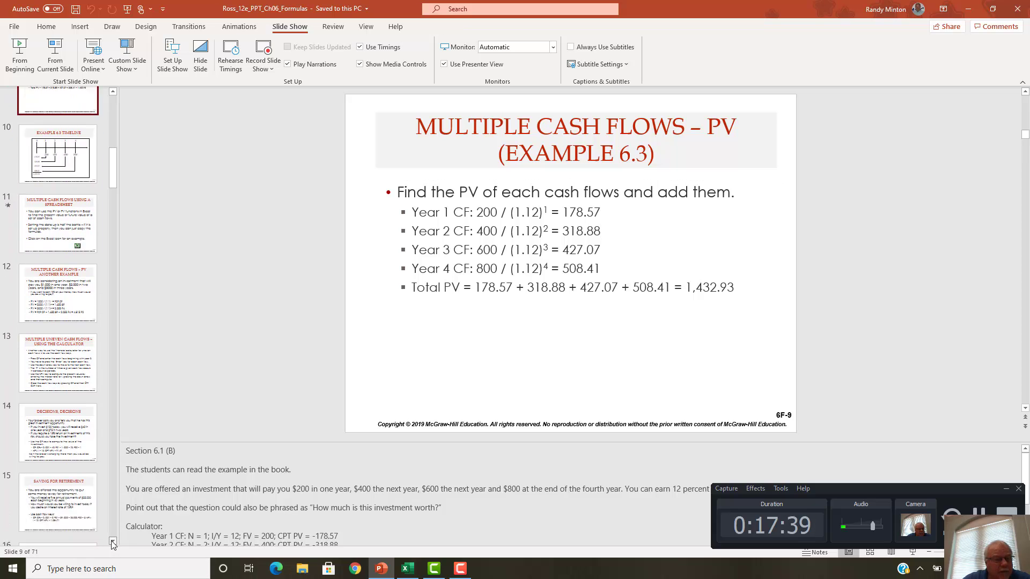
click(45, 196)
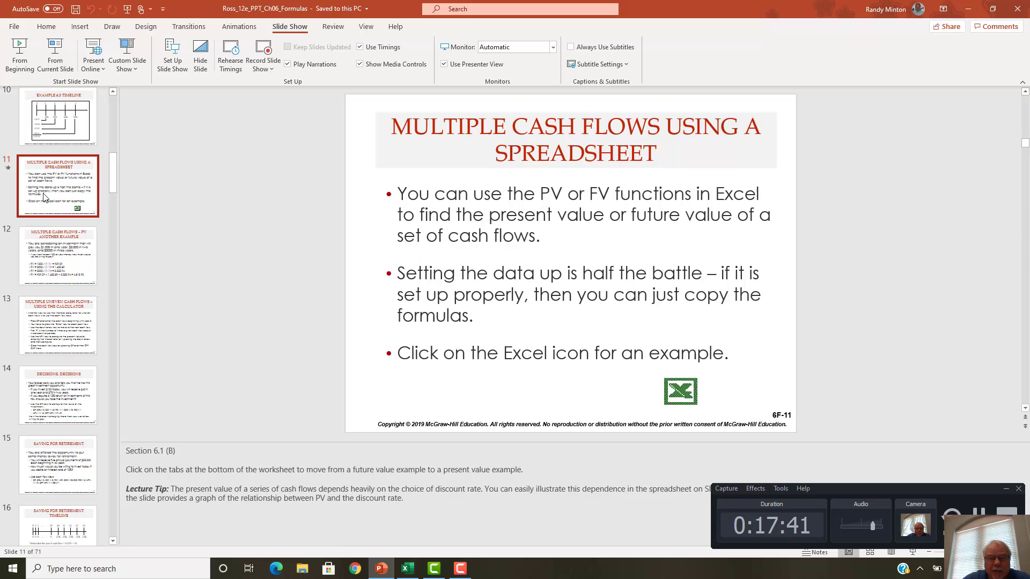